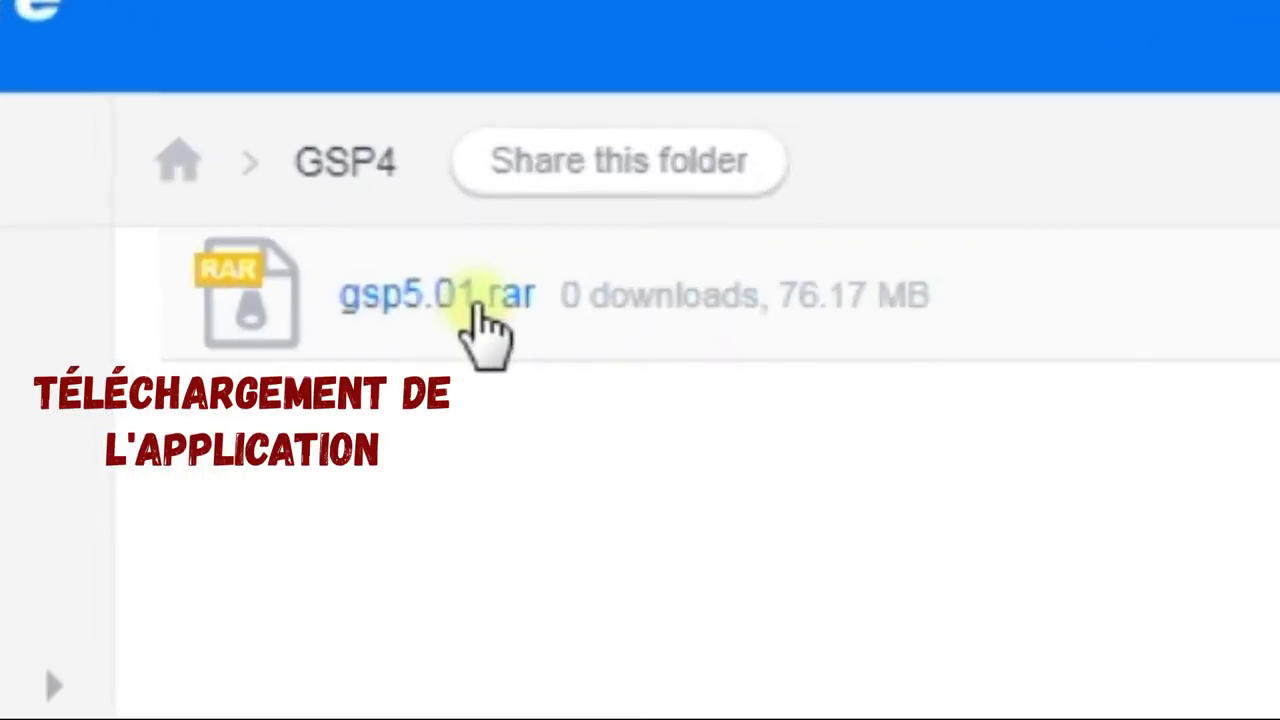
# - Download the gsp5.01.rar archive from the GSP4 folder on MediaFire
pyautogui.click(458, 294)
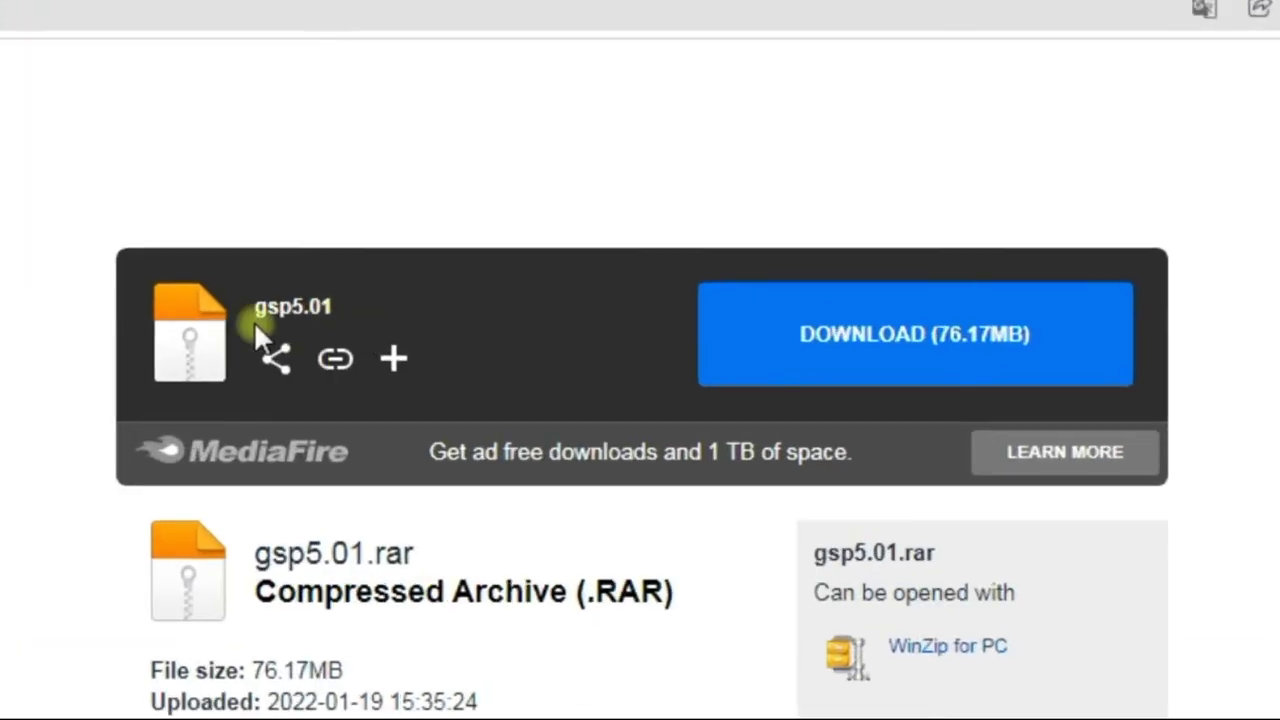
pyautogui.click(940, 345)
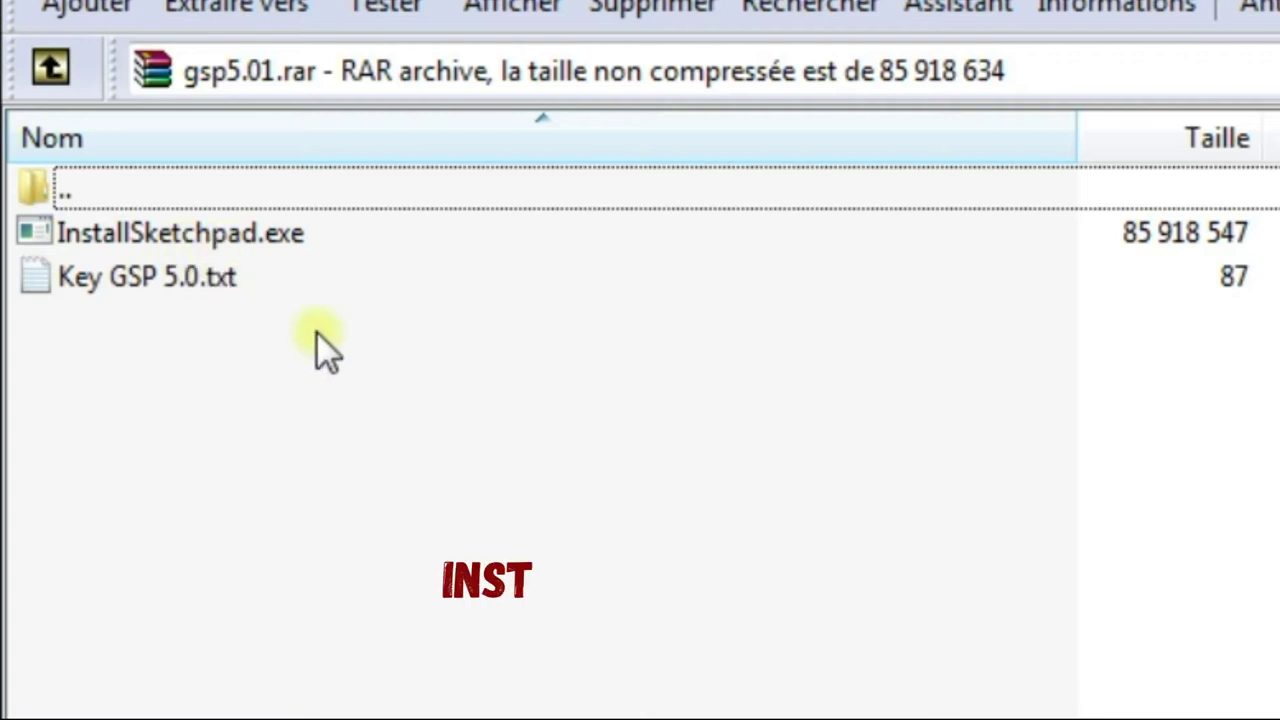
# - Launch InstallSketchpad.exe from the gsp5.01.rar archive
pyautogui.click(196, 290)
pyautogui.click(265, 236)
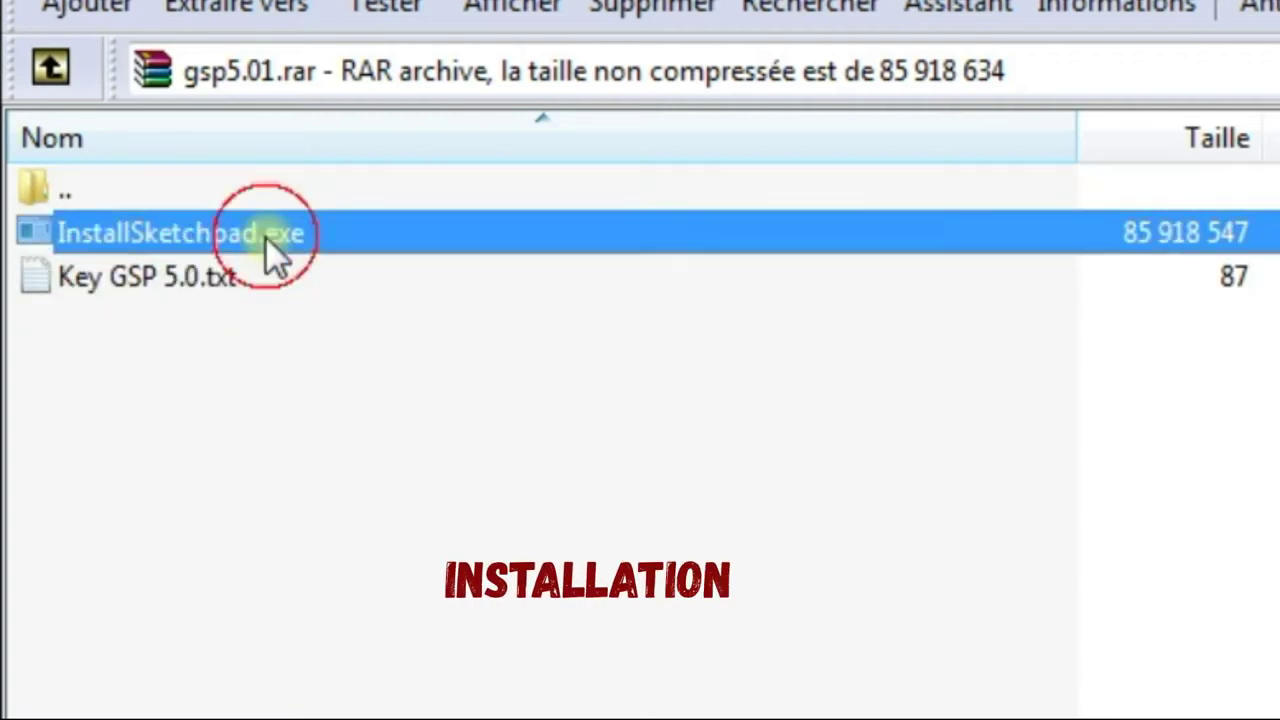
pyautogui.click(231, 281)
pyautogui.doubleClick(242, 236)
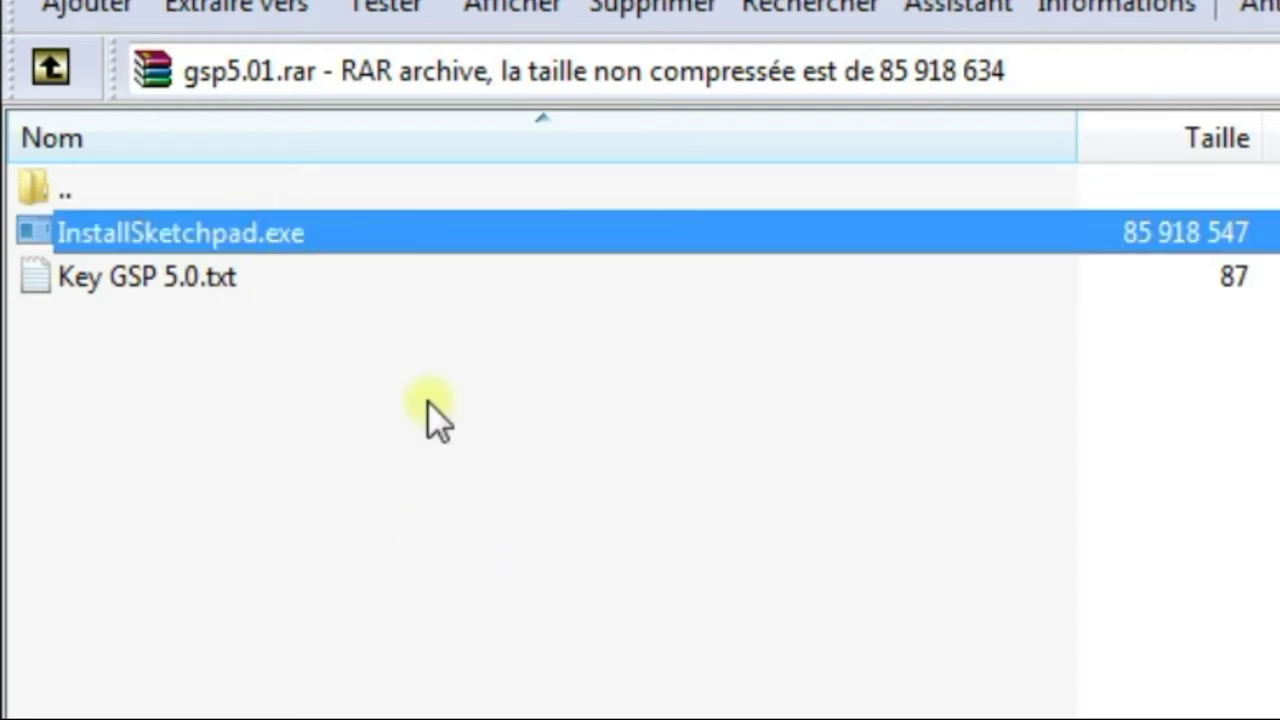
pyautogui.doubleClick(285, 240)
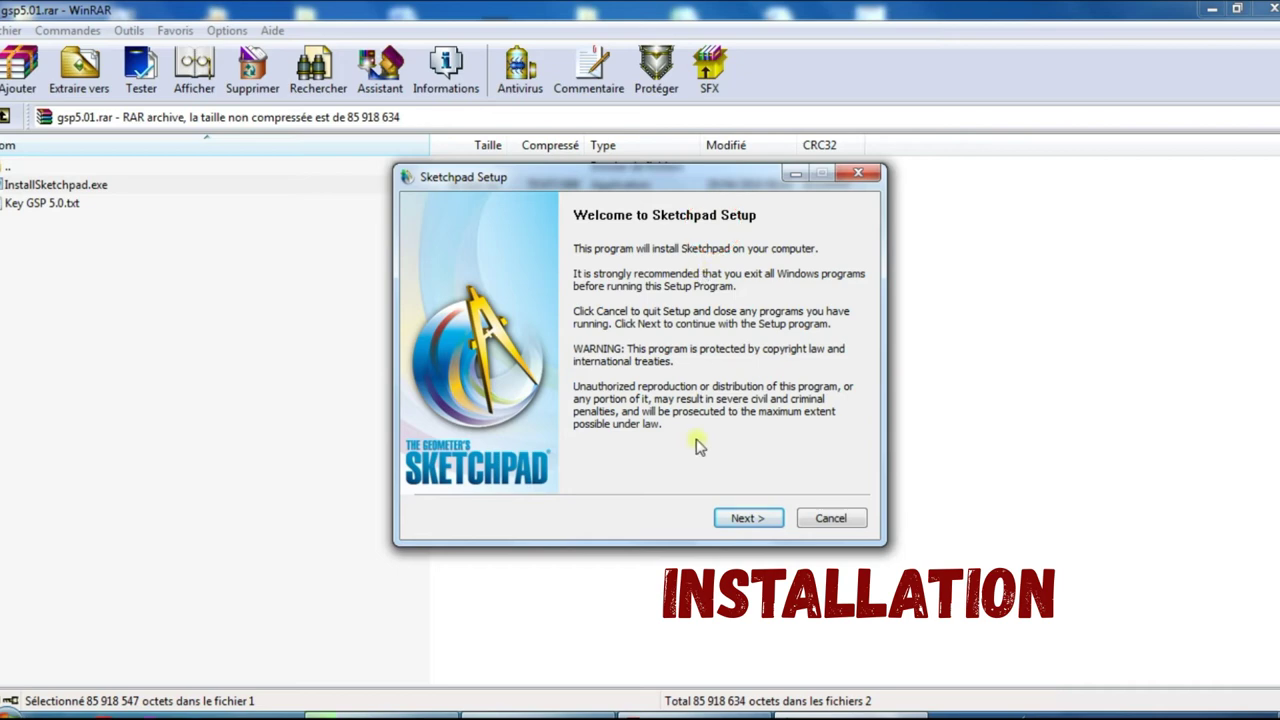
# - Accept the Sketchpad license agreement and choose to register a license and install on this computer
pyautogui.click(746, 520)
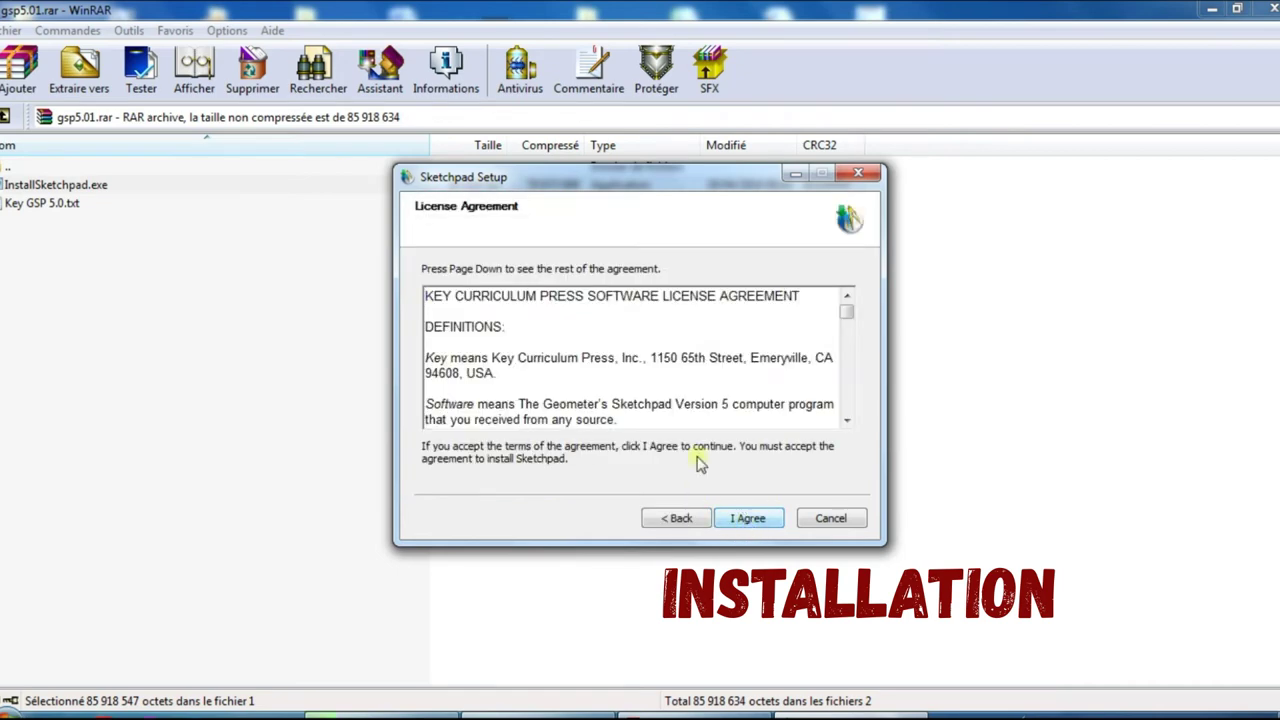
pyautogui.click(740, 522)
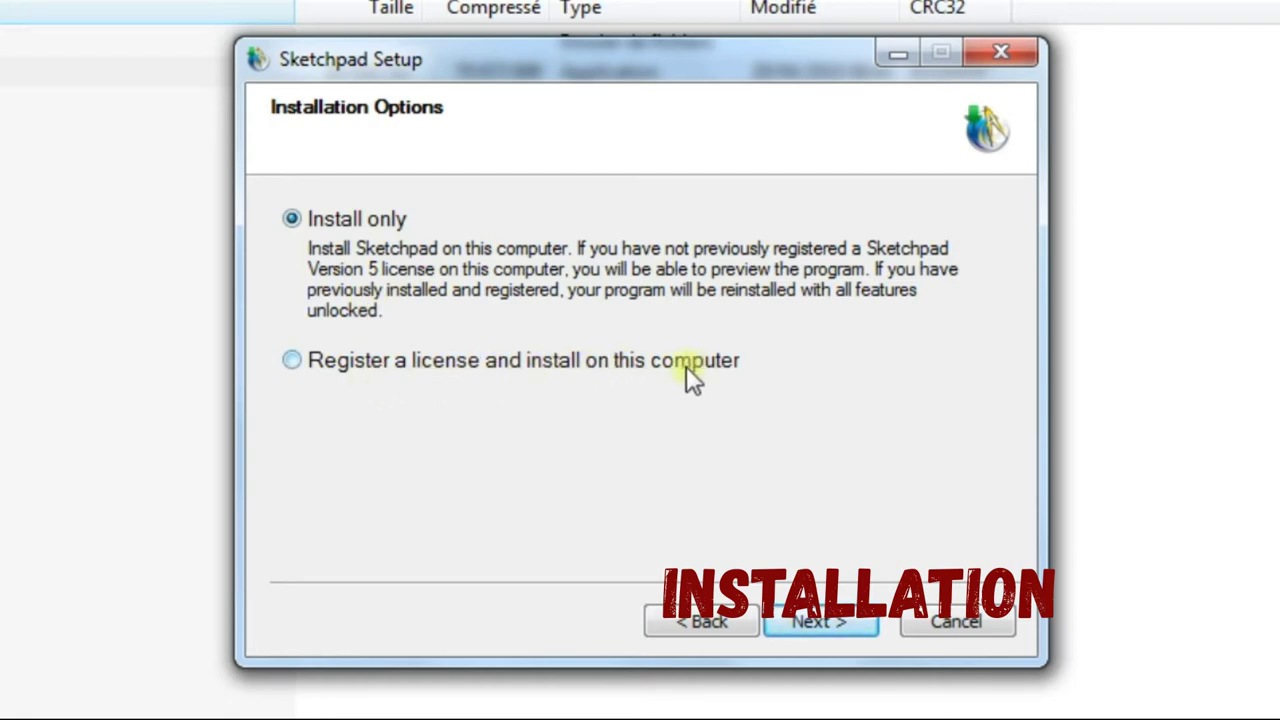
pyautogui.click(352, 361)
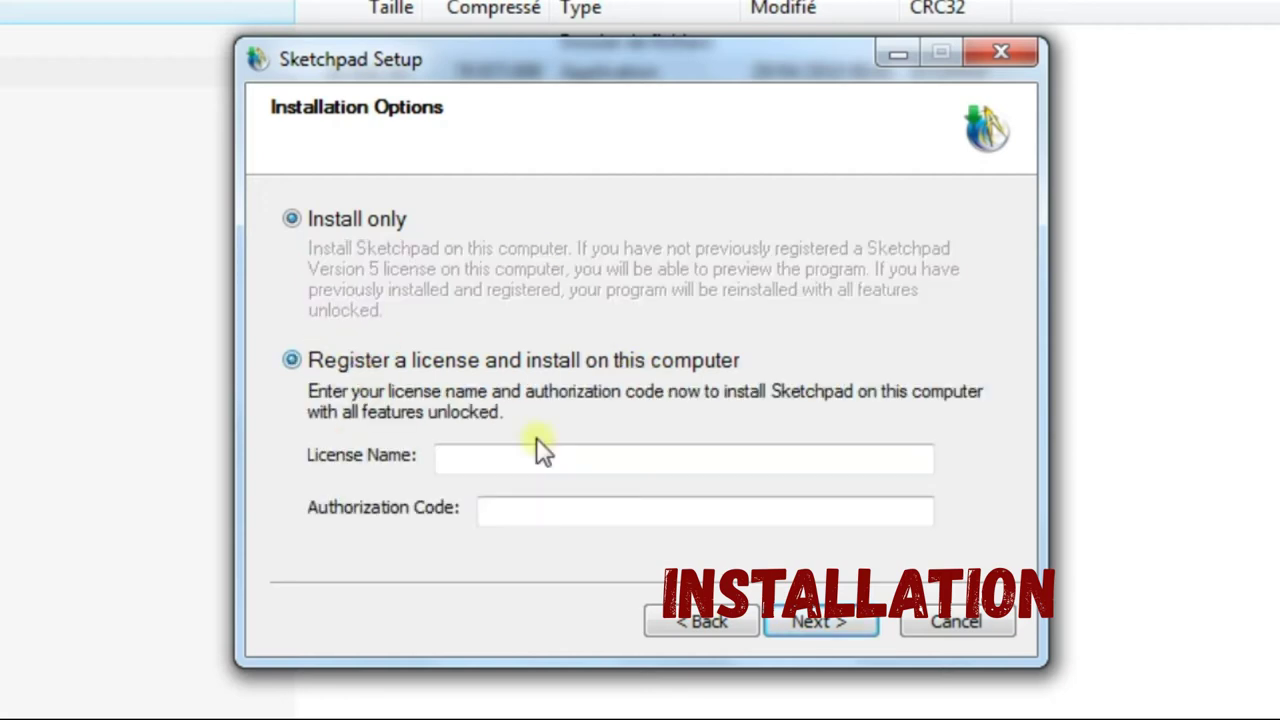
pyautogui.click(466, 466)
pyautogui.click(514, 503)
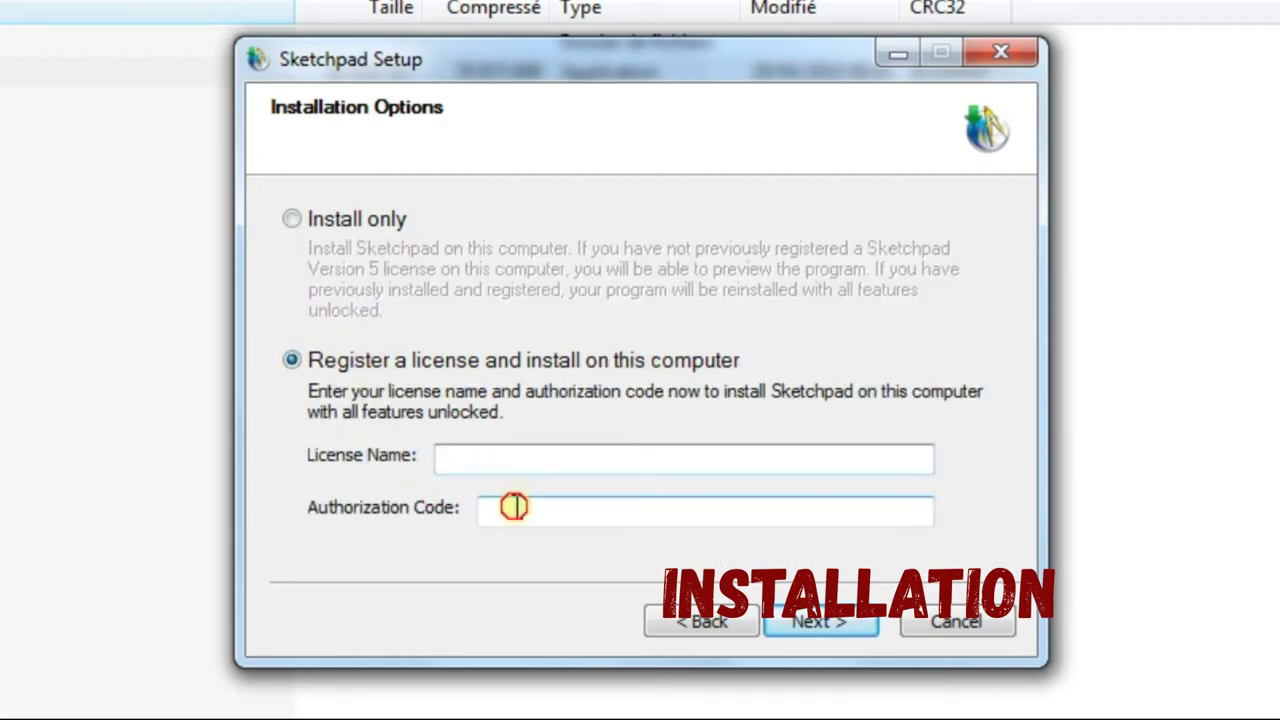
pyautogui.click(514, 460)
pyautogui.click(522, 507)
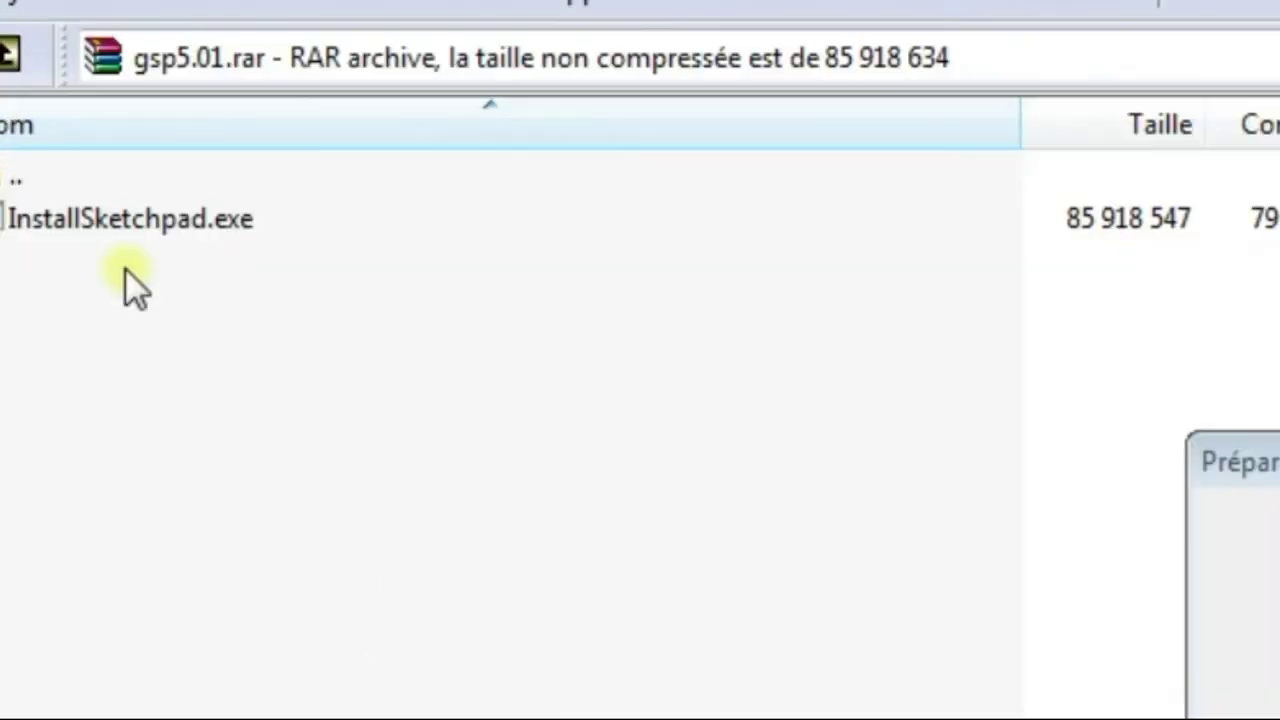
# - Open Key GSP 5.0.txt from the archive and arrange it beside the Sketchpad Setup window
pyautogui.doubleClick(150, 265)
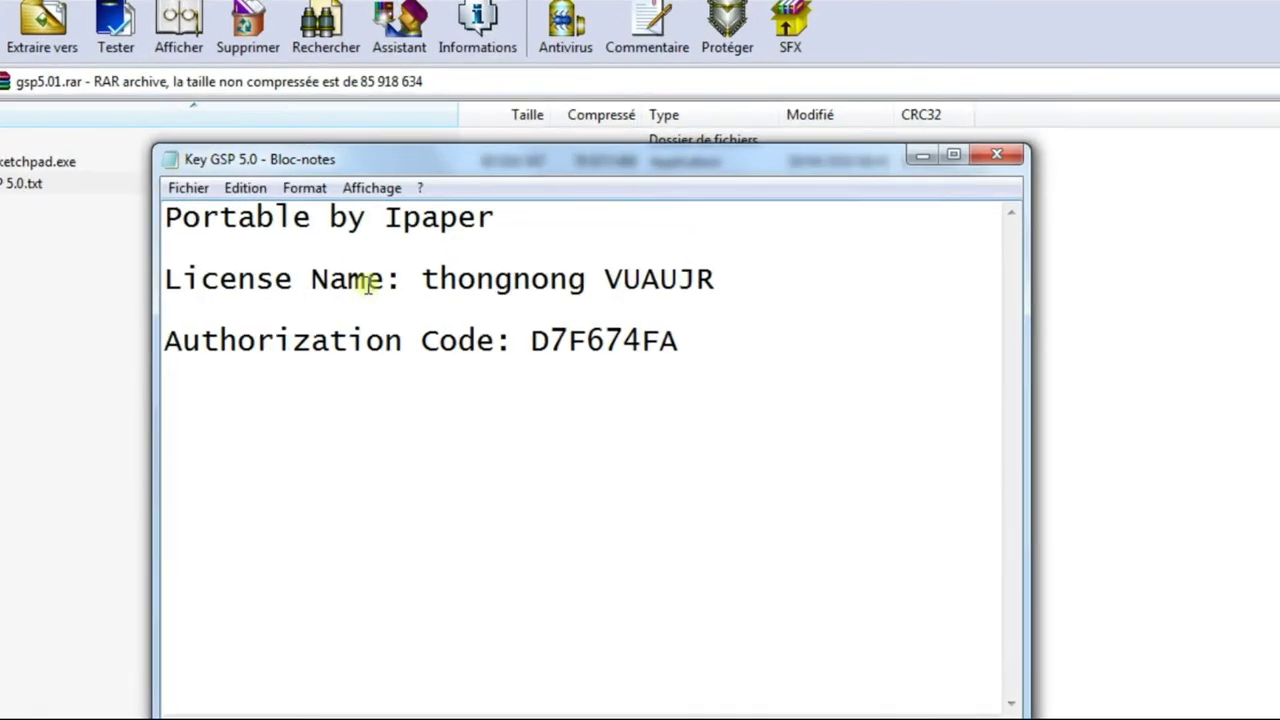
pyautogui.click(383, 280)
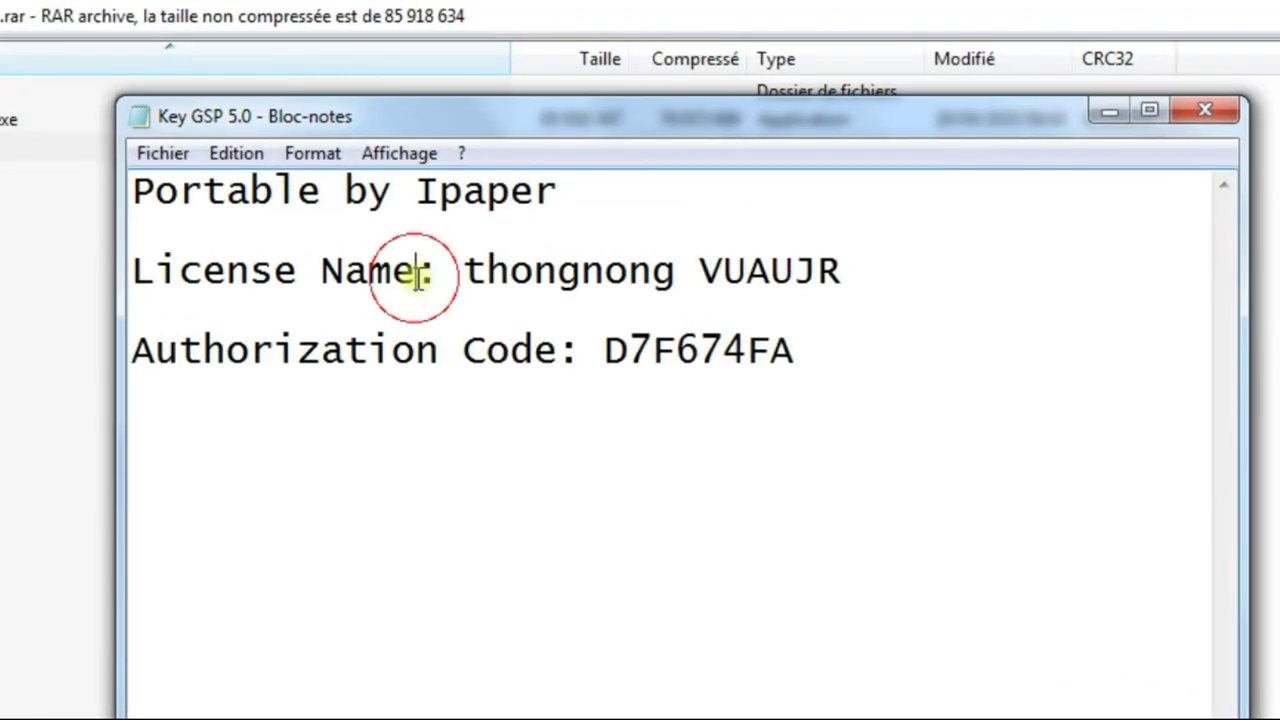
pyautogui.click(1279, 640)
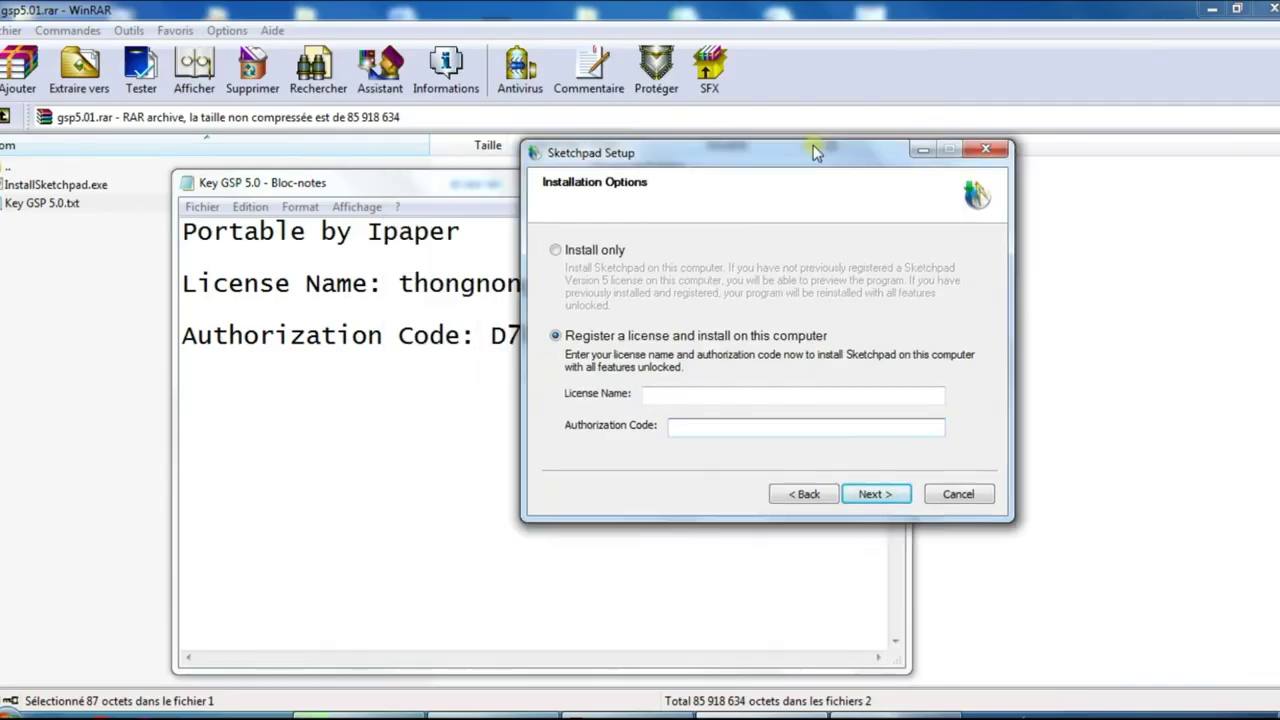
pyautogui.moveTo(815, 152); pyautogui.dragTo(1001, 138)
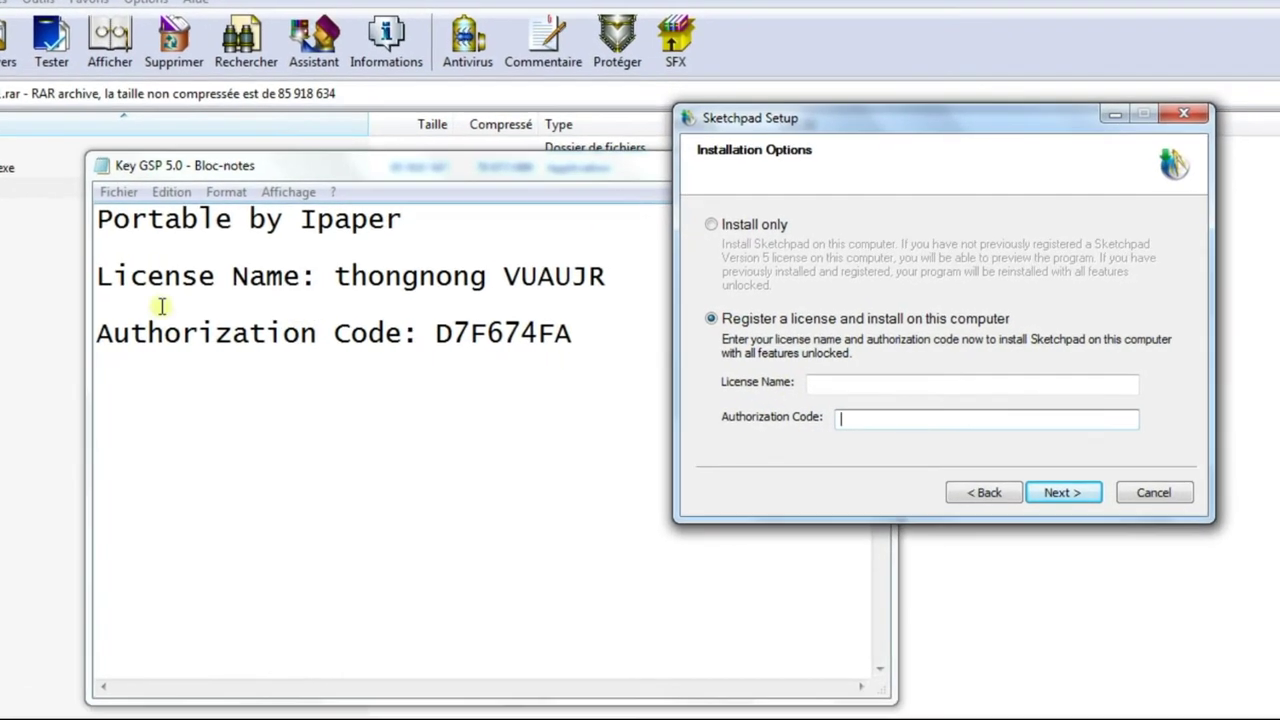
pyautogui.moveTo(275, 272); pyautogui.dragTo(62, 273)
pyautogui.moveTo(502, 163); pyautogui.dragTo(335, 156)
pyautogui.click(818, 388)
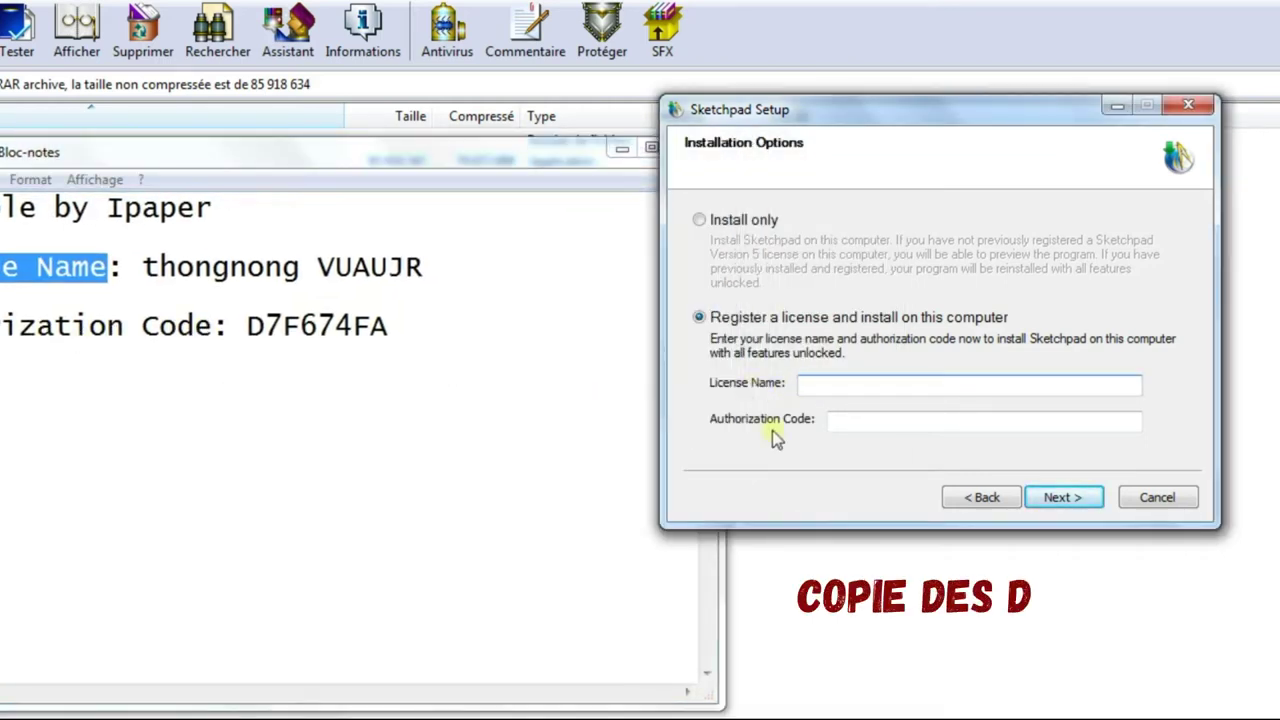
# - Copy the license name from the key text file into the License Name field of Sketchpad Setup
pyautogui.moveTo(145, 266); pyautogui.dragTo(424, 262)
pyautogui.hotkey('ctrl', 'c')
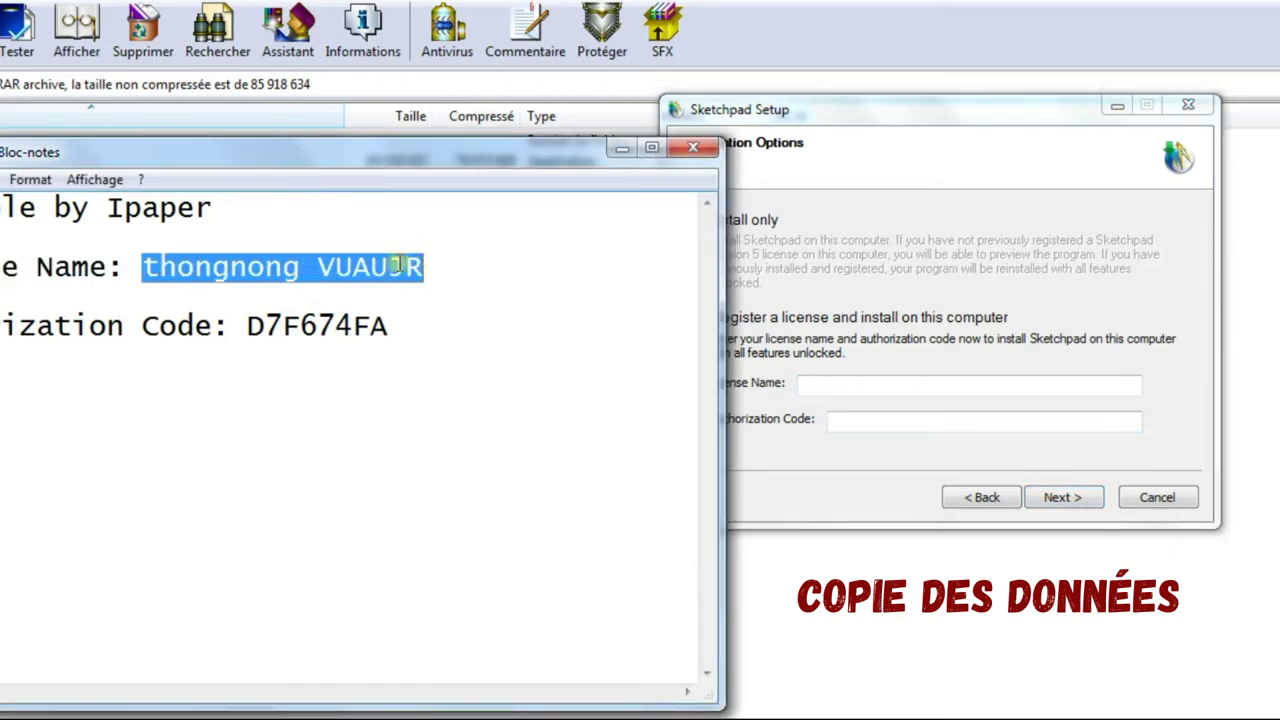
pyautogui.rightClick(382, 263)
pyautogui.click(287, 339)
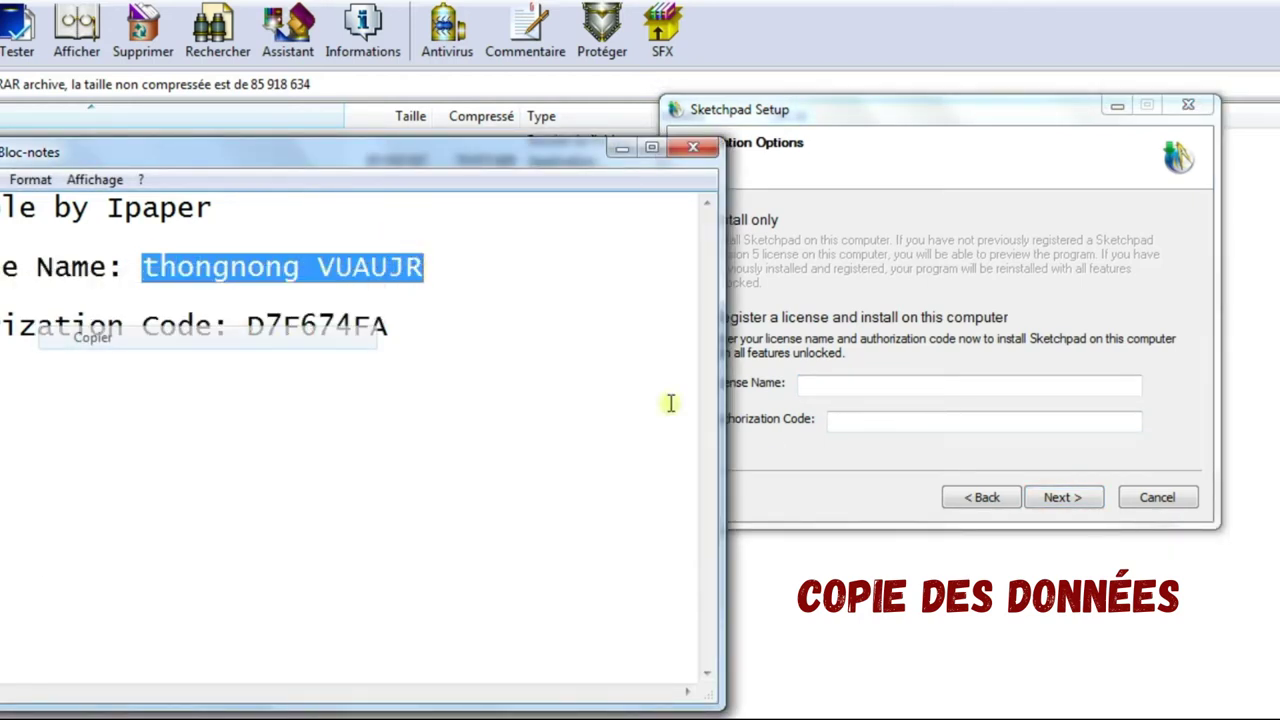
pyautogui.click(860, 386)
pyautogui.rightClick(867, 390)
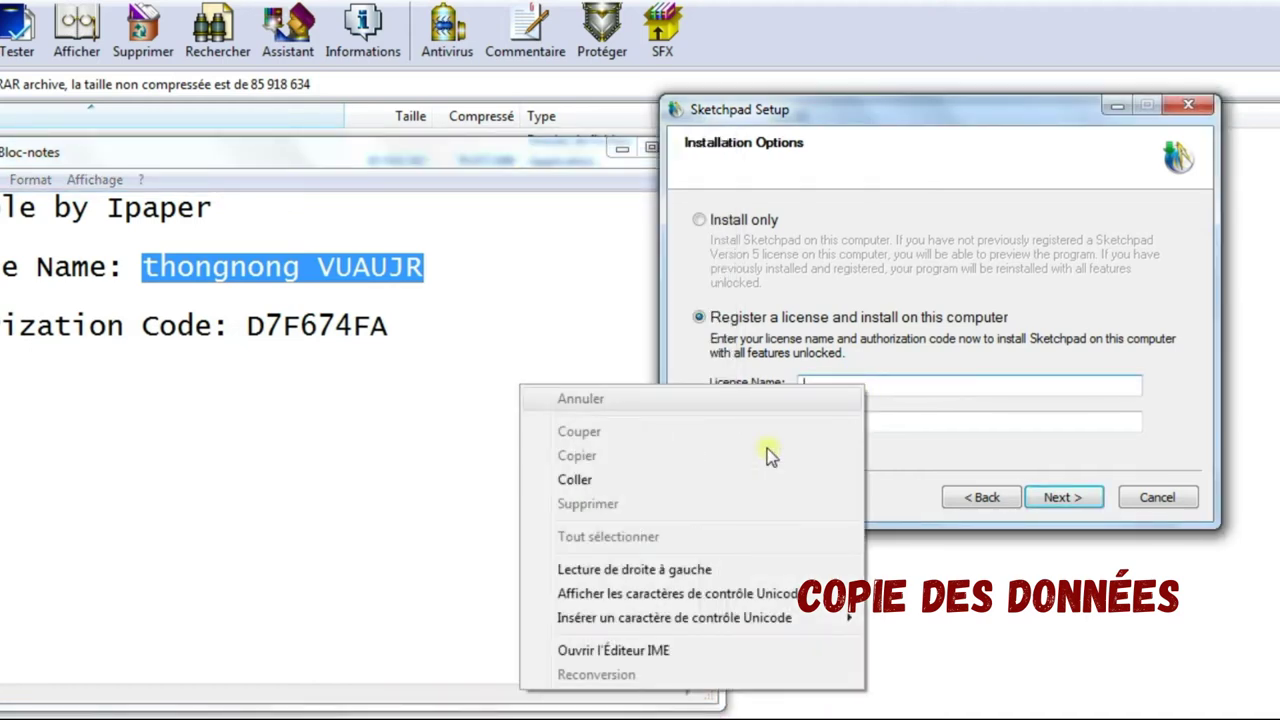
pyautogui.click(700, 478)
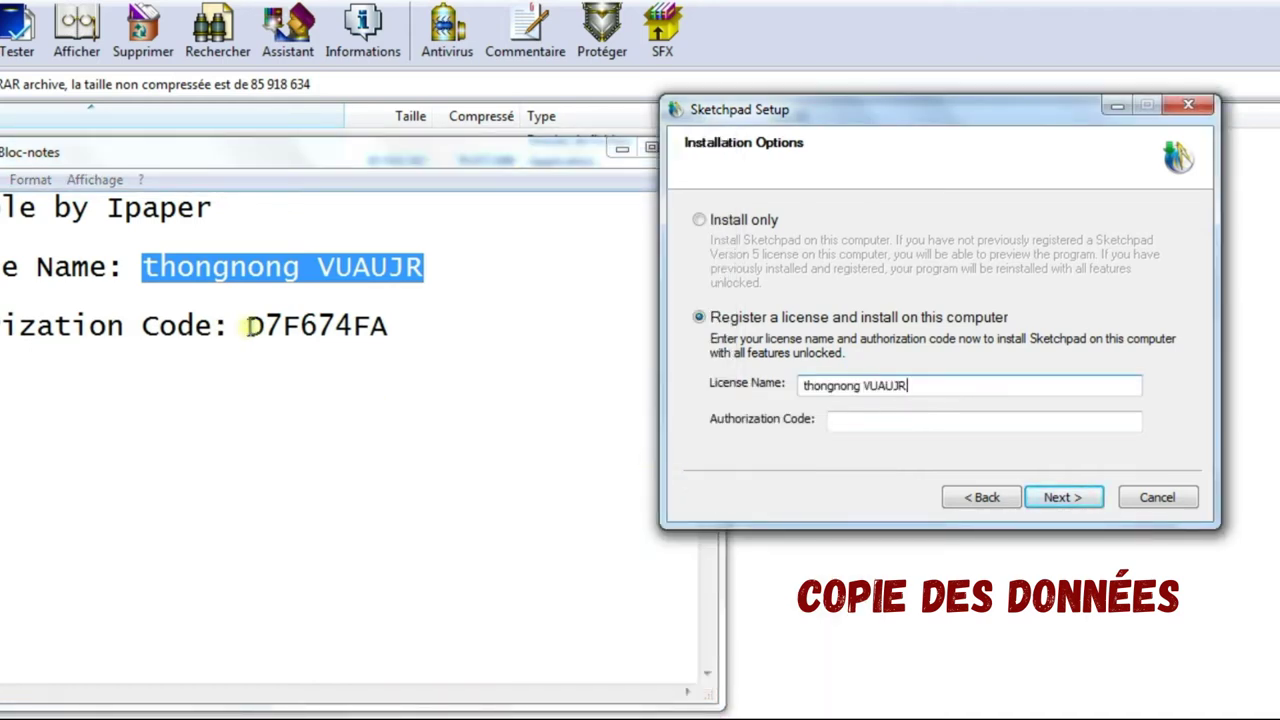
# - Copy the authorization code from the key text file into the Authorization Code field of Sketchpad Setup
pyautogui.moveTo(250, 326); pyautogui.dragTo(386, 326)
pyautogui.hotkey('ctrl', 'c')
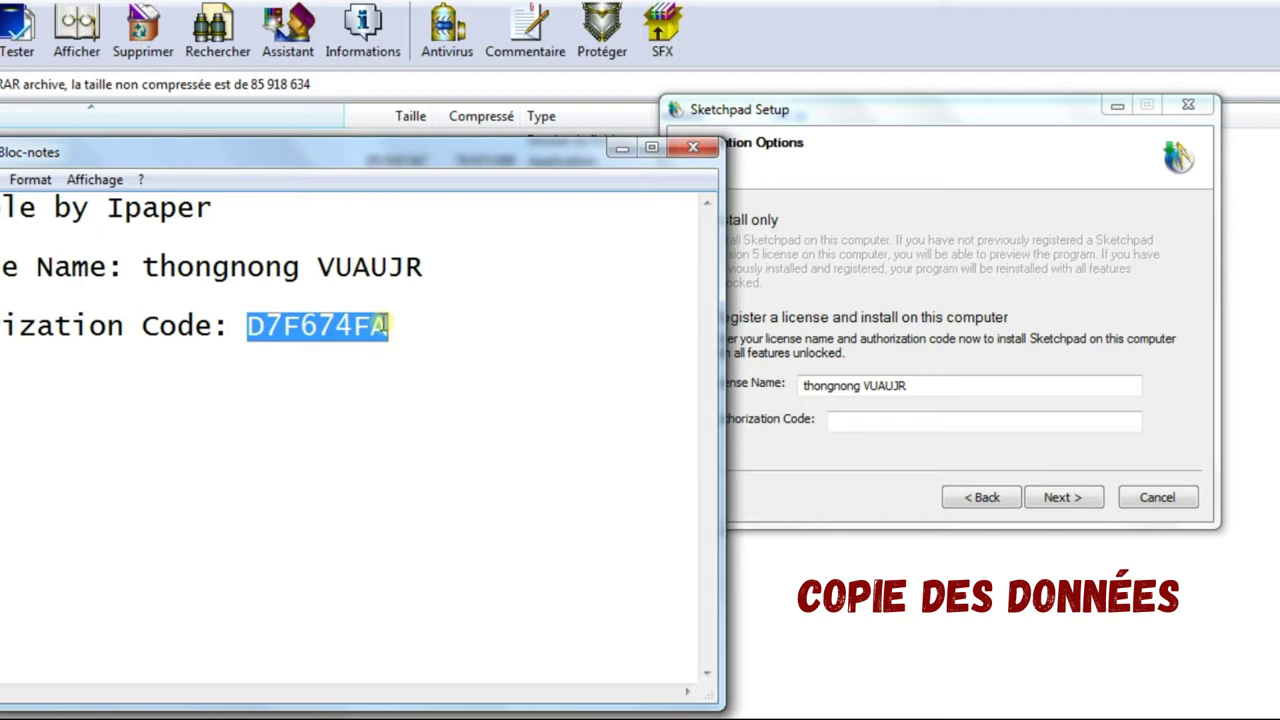
pyautogui.rightClick(374, 326)
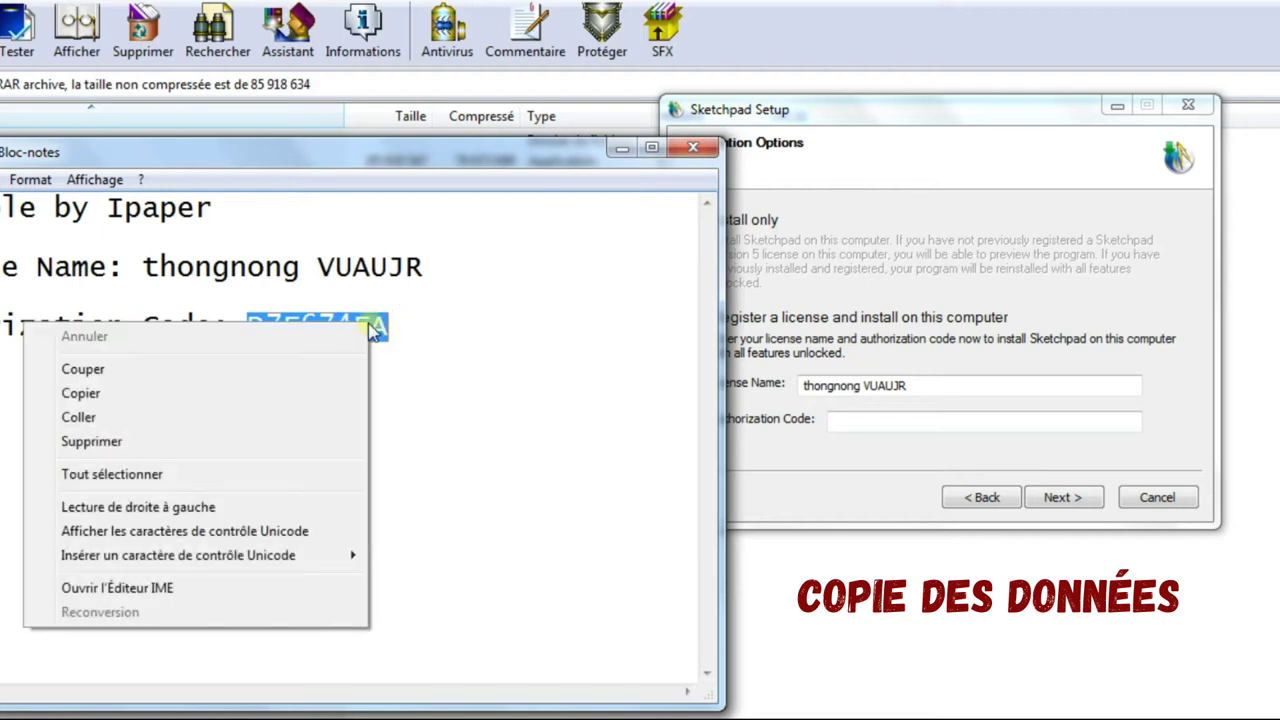
pyautogui.click(285, 390)
pyautogui.click(860, 418)
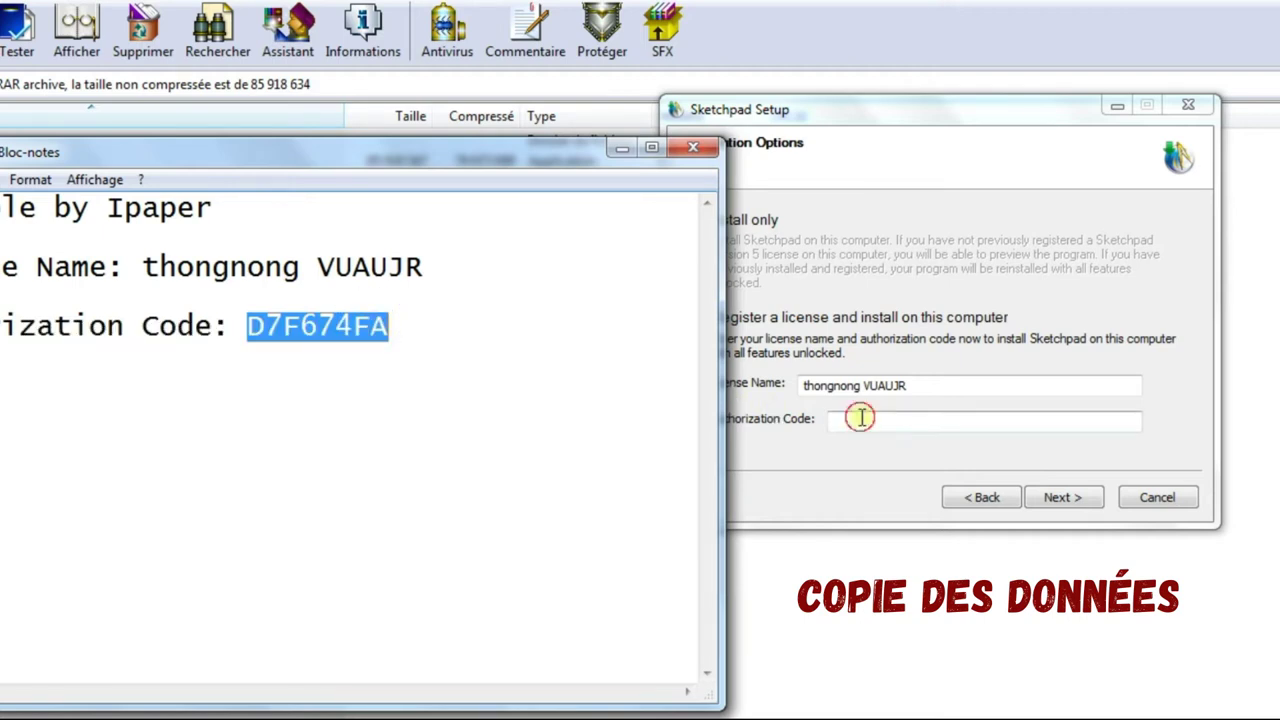
pyautogui.rightClick(860, 417)
pyautogui.click(686, 514)
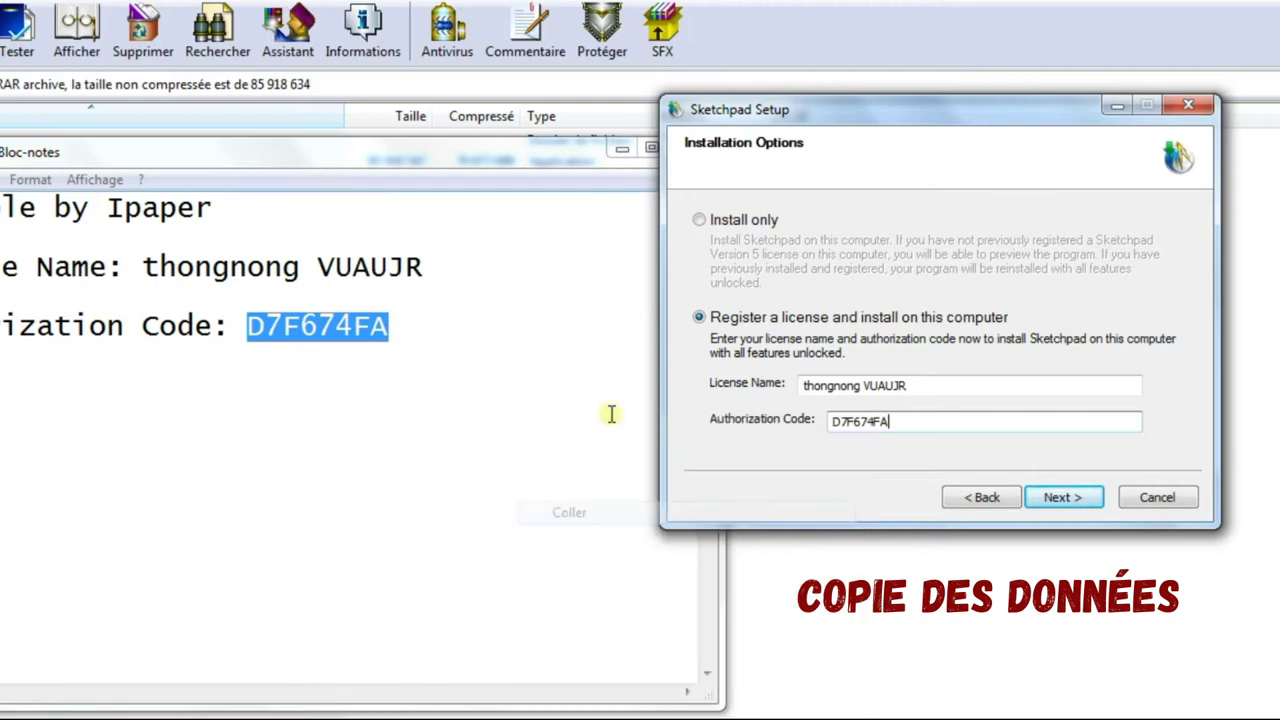
# - Close the key text file and move the Sketchpad Setup window back to the middle of the screen
pyautogui.click(611, 413)
pyautogui.click(684, 147)
pyautogui.moveTo(838, 120)
pyautogui.mouseDown()
pyautogui.moveTo(545, 178)
pyautogui.moveTo(483, 177)
pyautogui.mouseUp()
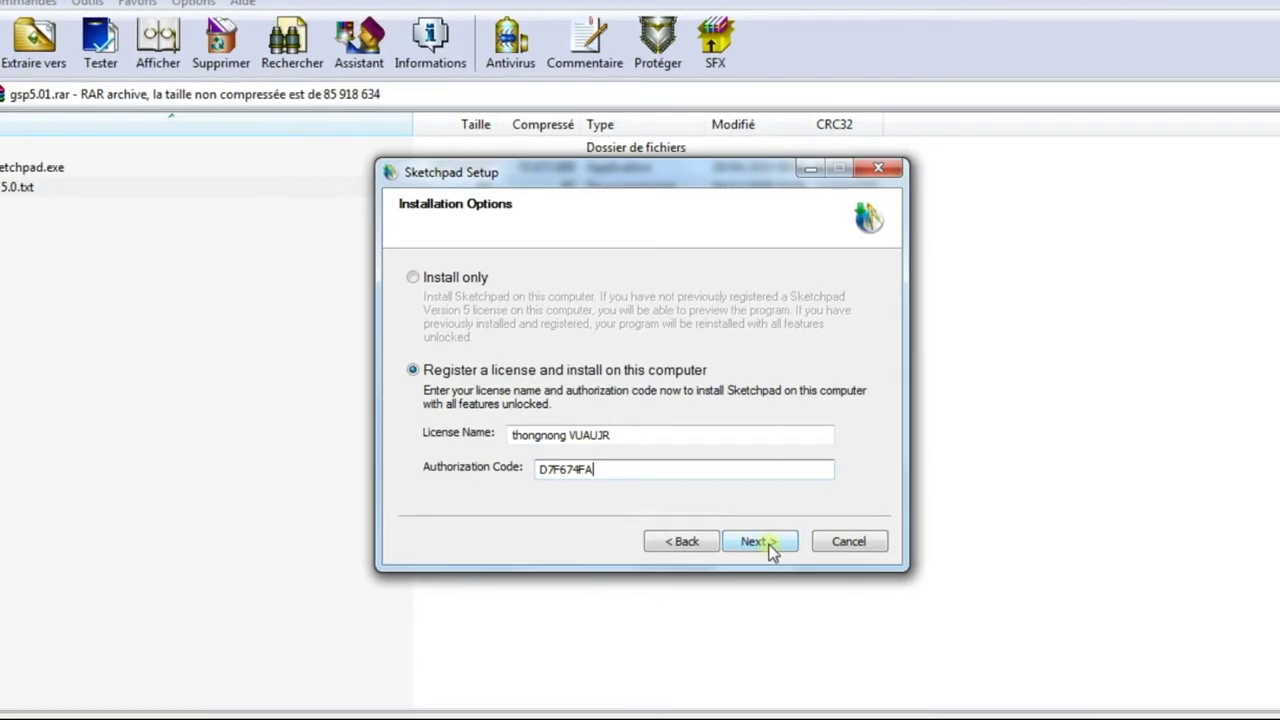
# - Install Sketchpad in C:\Program Files\Sketchpad and finish the setup with Start Sketchpad enabled
pyautogui.click(770, 542)
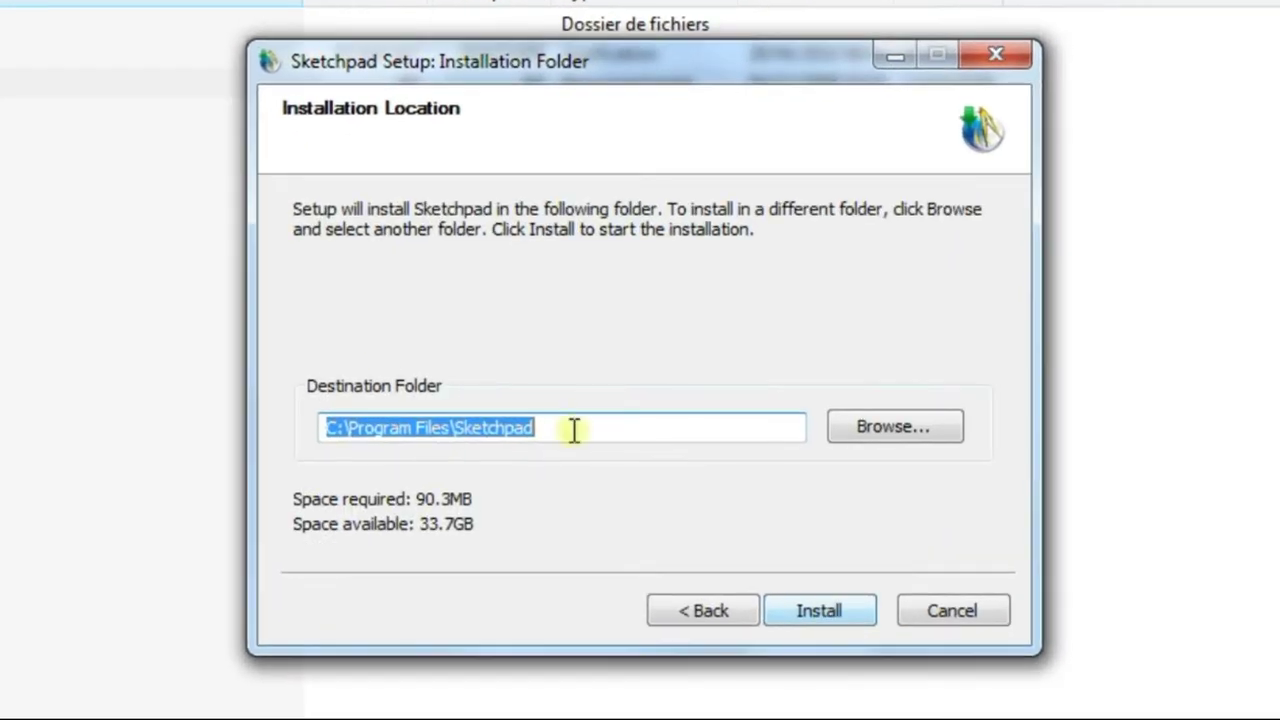
pyautogui.click(814, 604)
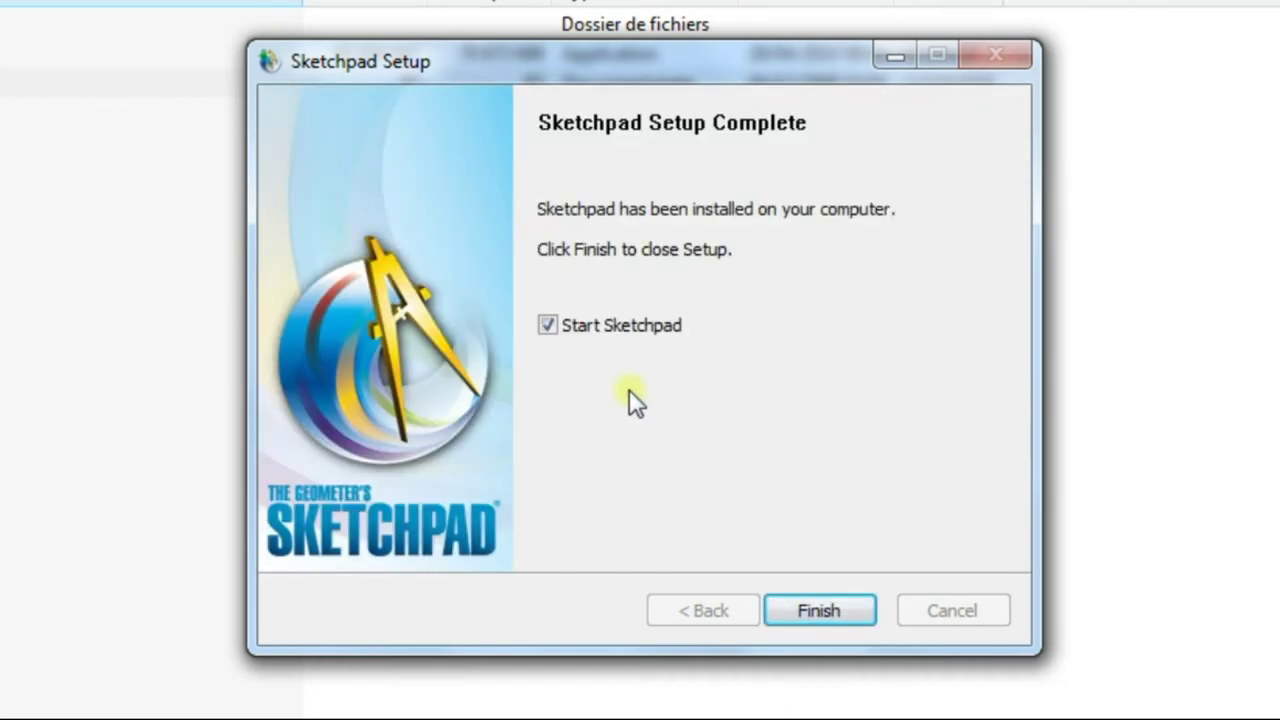
pyautogui.click(637, 386)
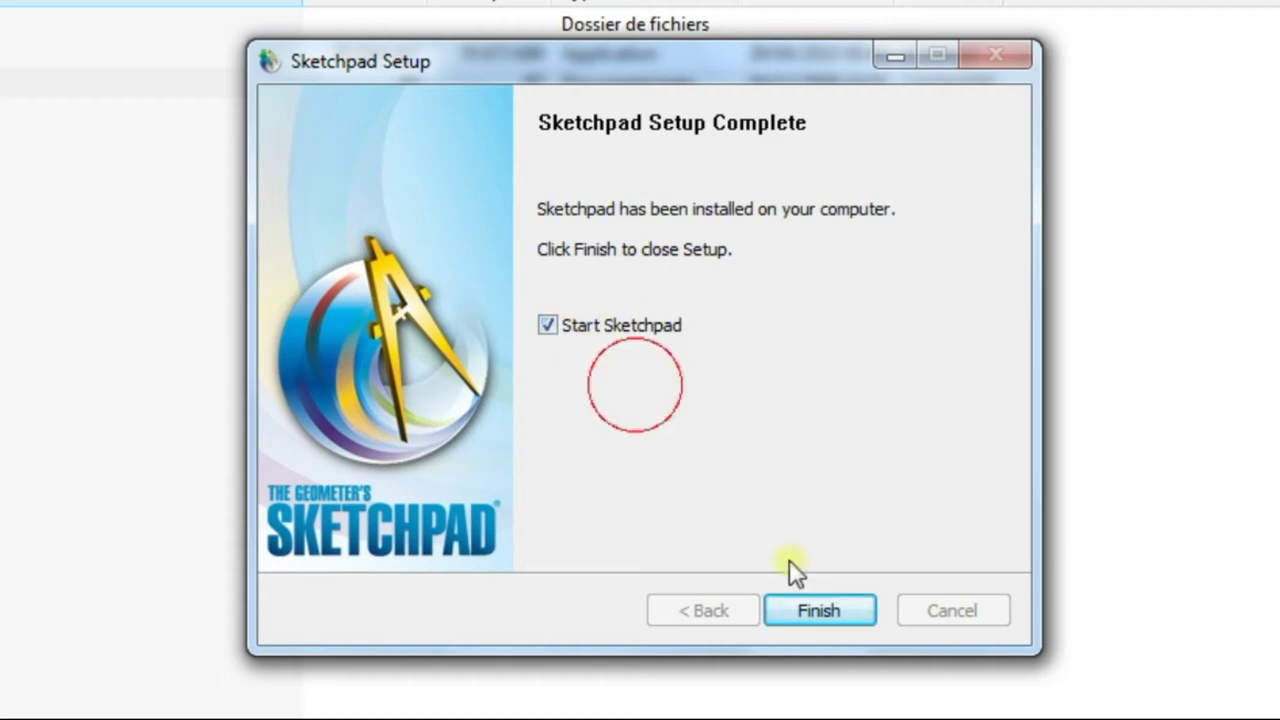
pyautogui.click(819, 611)
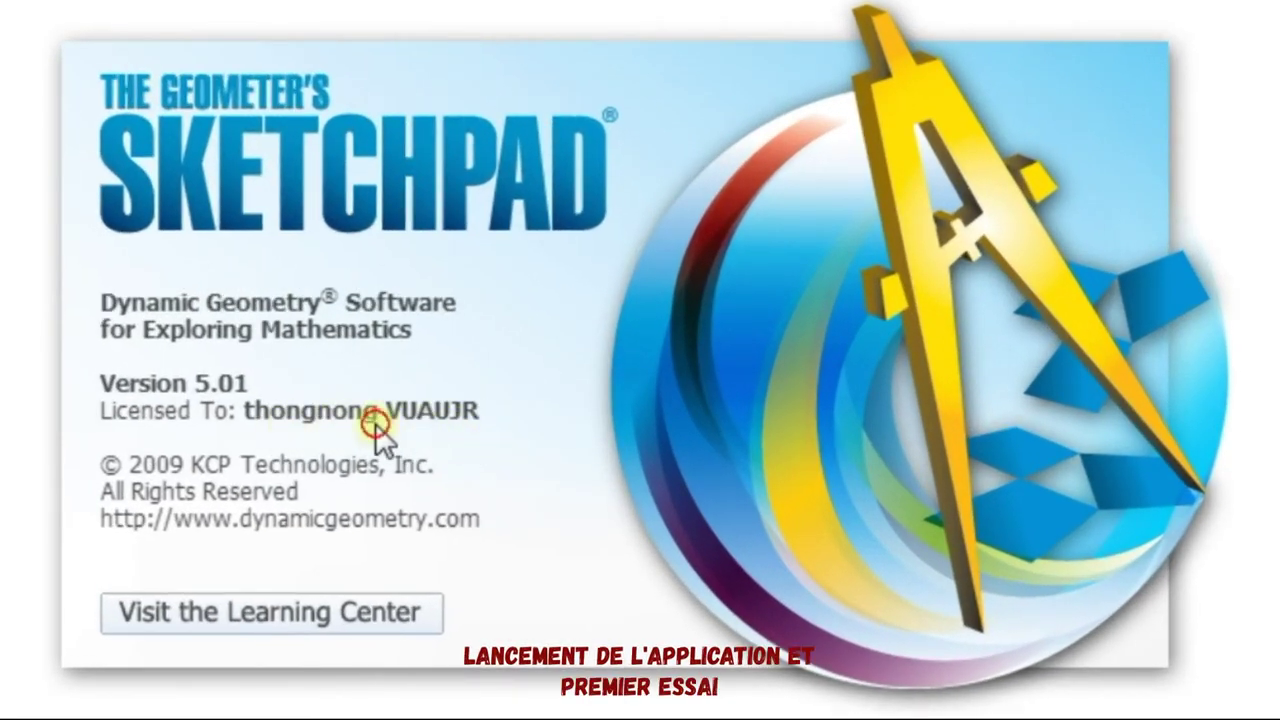
# - Check the version and license details in the About Sketchpad window, and close it
pyautogui.hotkey('alt', 'h')
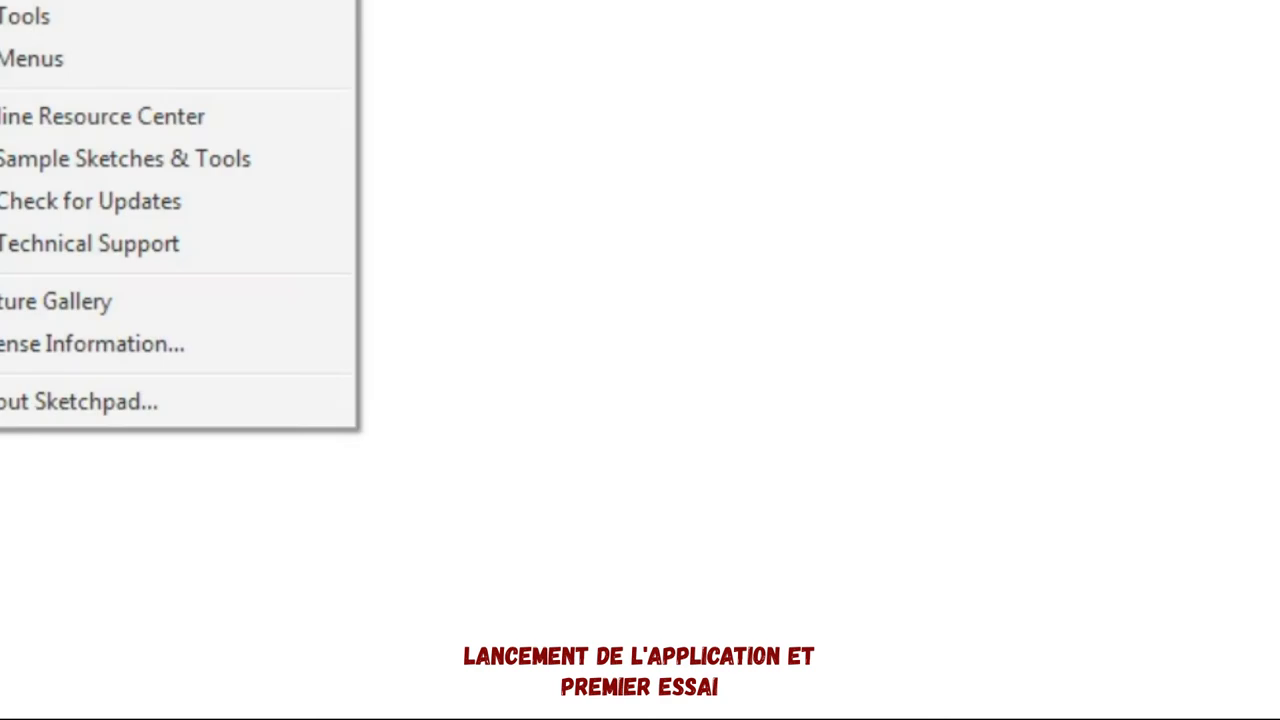
pyautogui.click(172, 413)
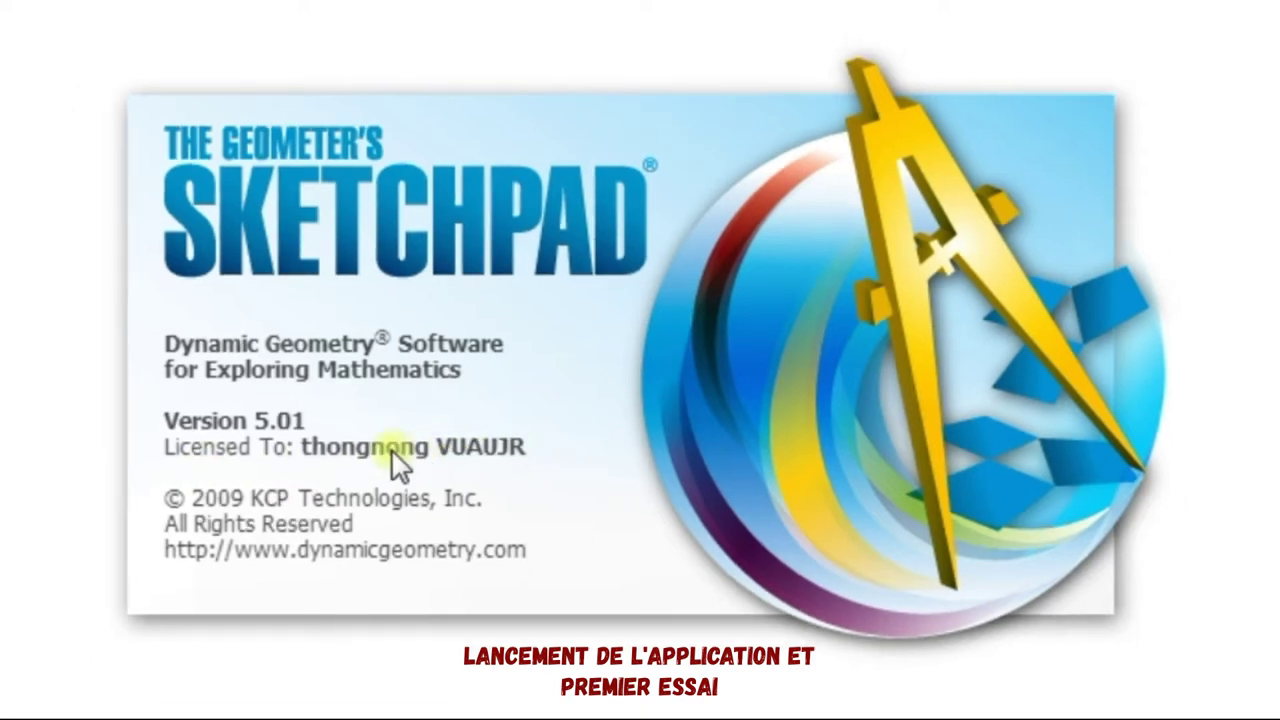
pyautogui.click(394, 463)
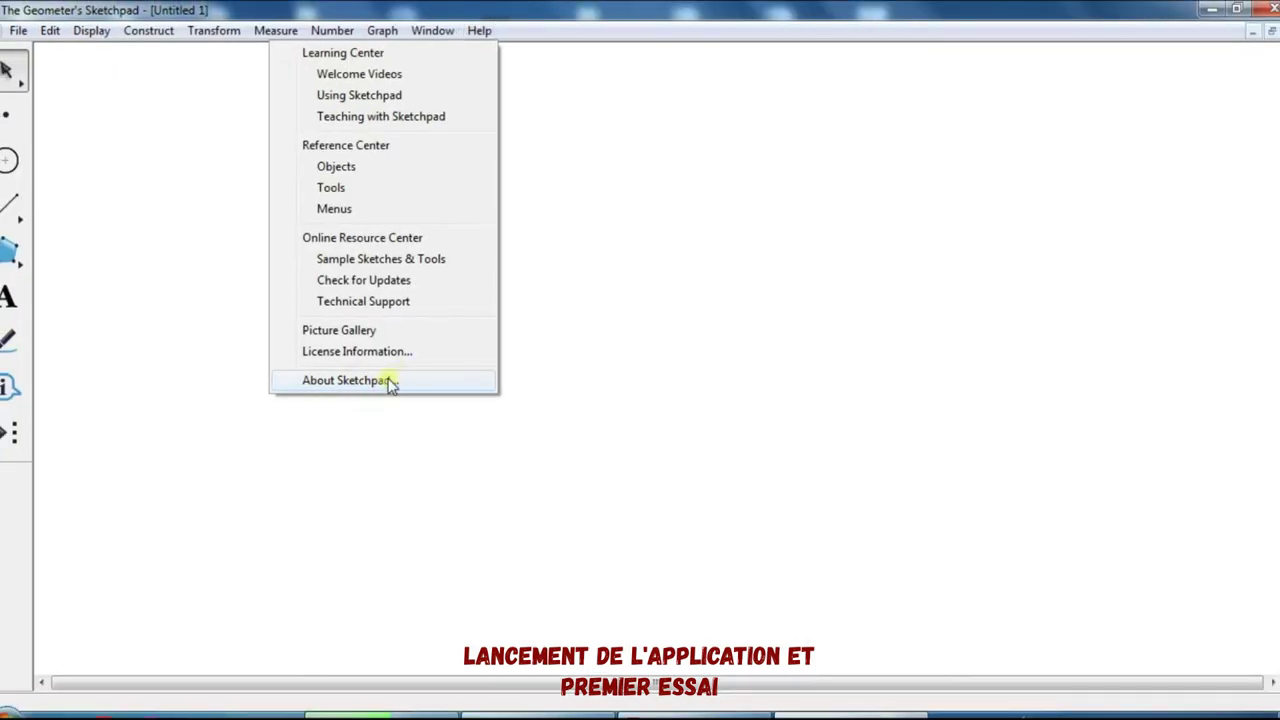
pyautogui.click(392, 382)
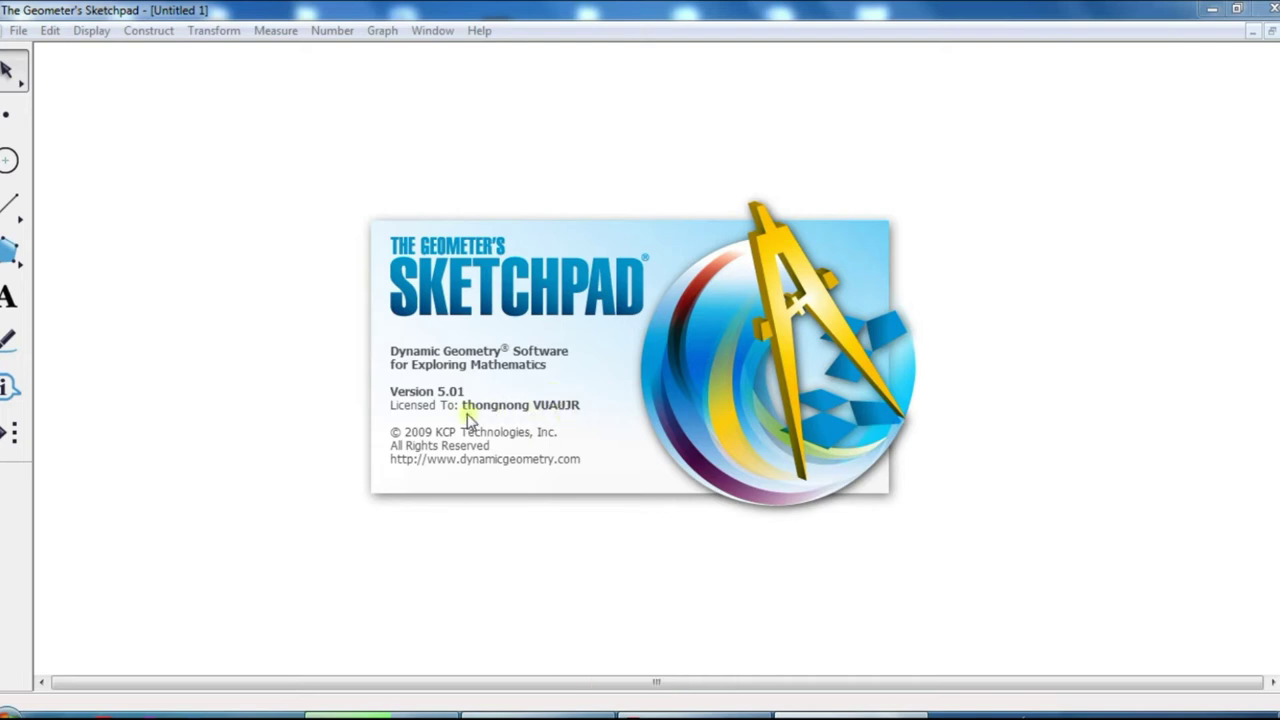
pyautogui.click(340, 350)
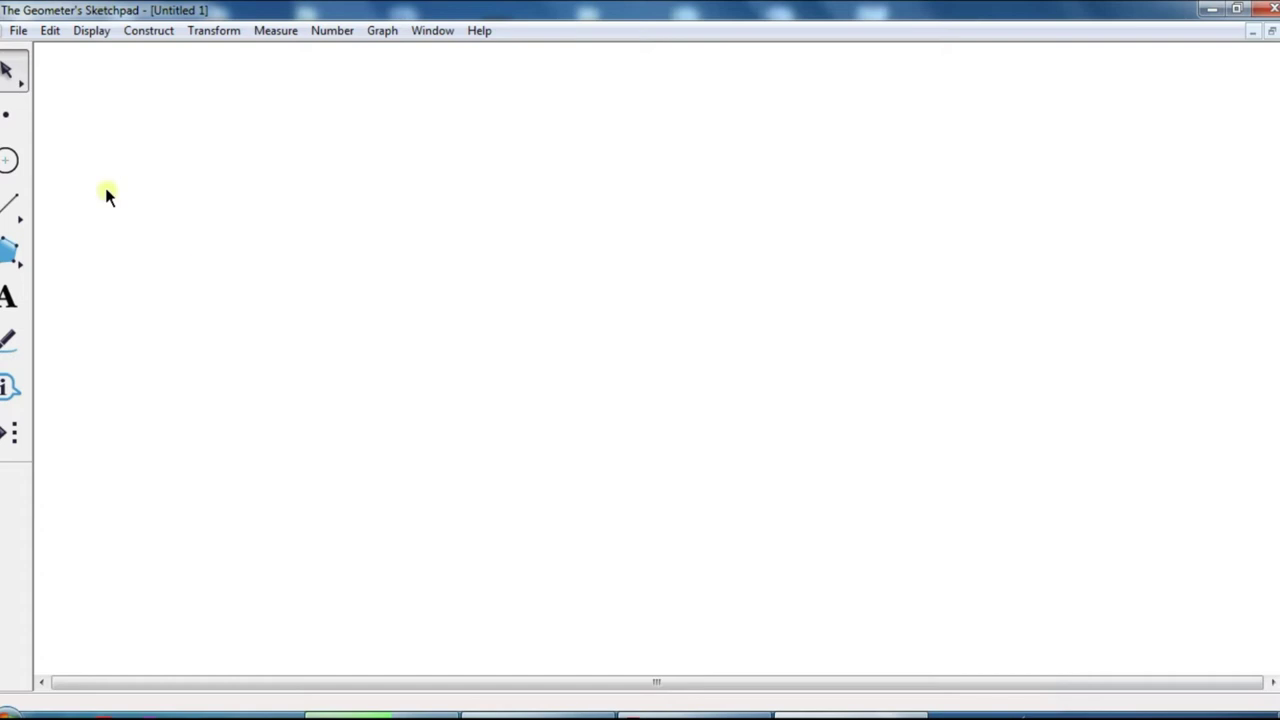
# - Construct two free points far apart in the blank sketch, one on each side, and leave the Point tool
pyautogui.click(15, 124)
pyautogui.click(290, 396)
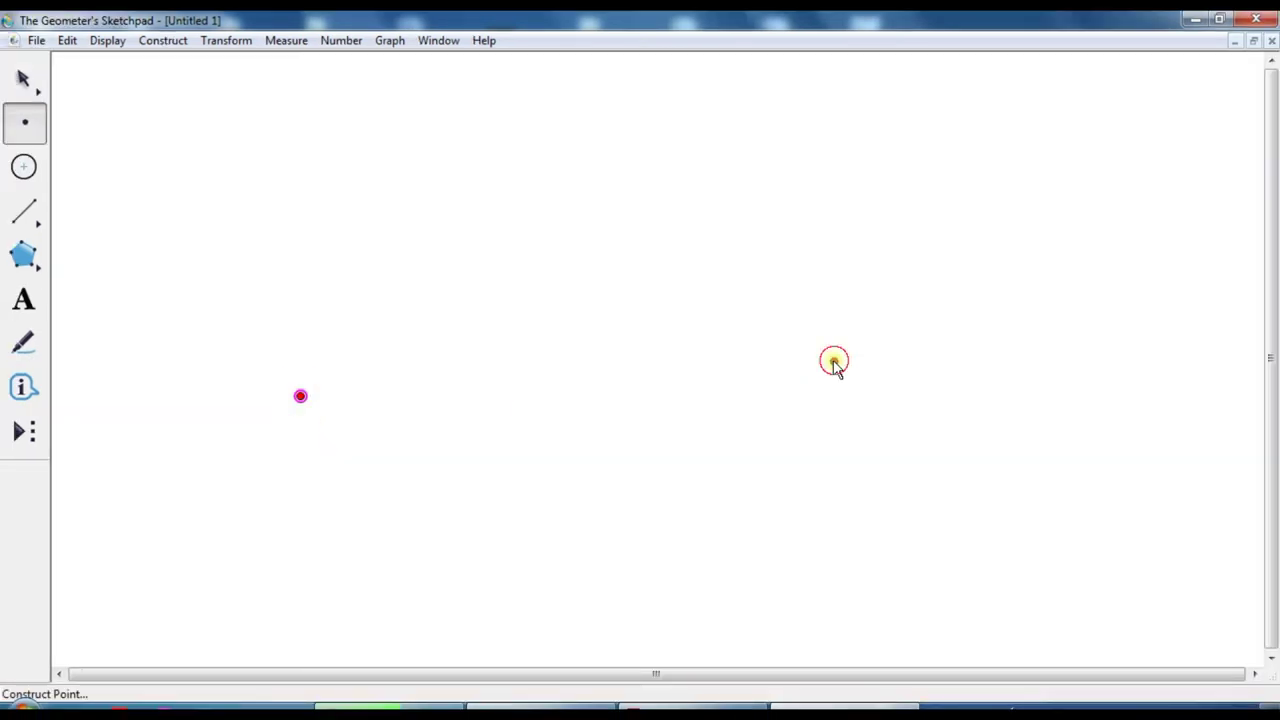
pyautogui.click(834, 361)
pyautogui.click(356, 416)
pyautogui.click(24, 78)
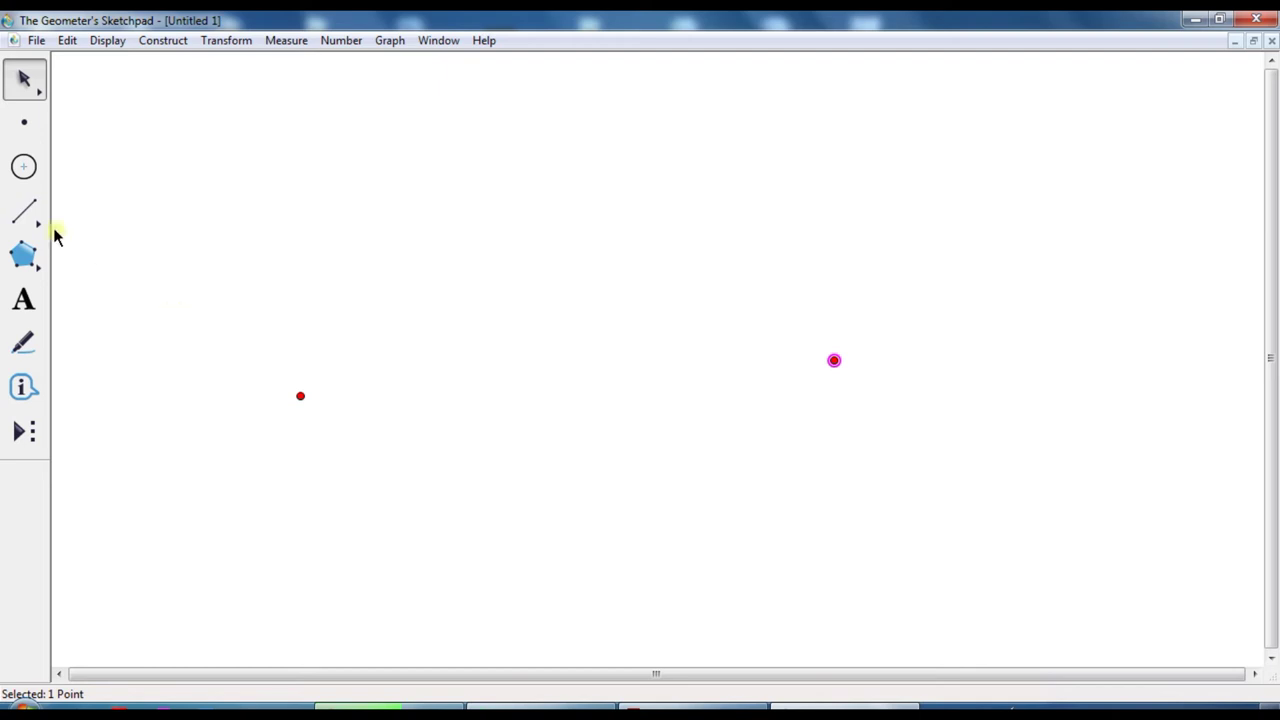
# - Construct a segment joining the two free points and leave the Segment tool
pyautogui.click(24, 211)
pyautogui.moveTo(300, 396); pyautogui.dragTo(833, 361)
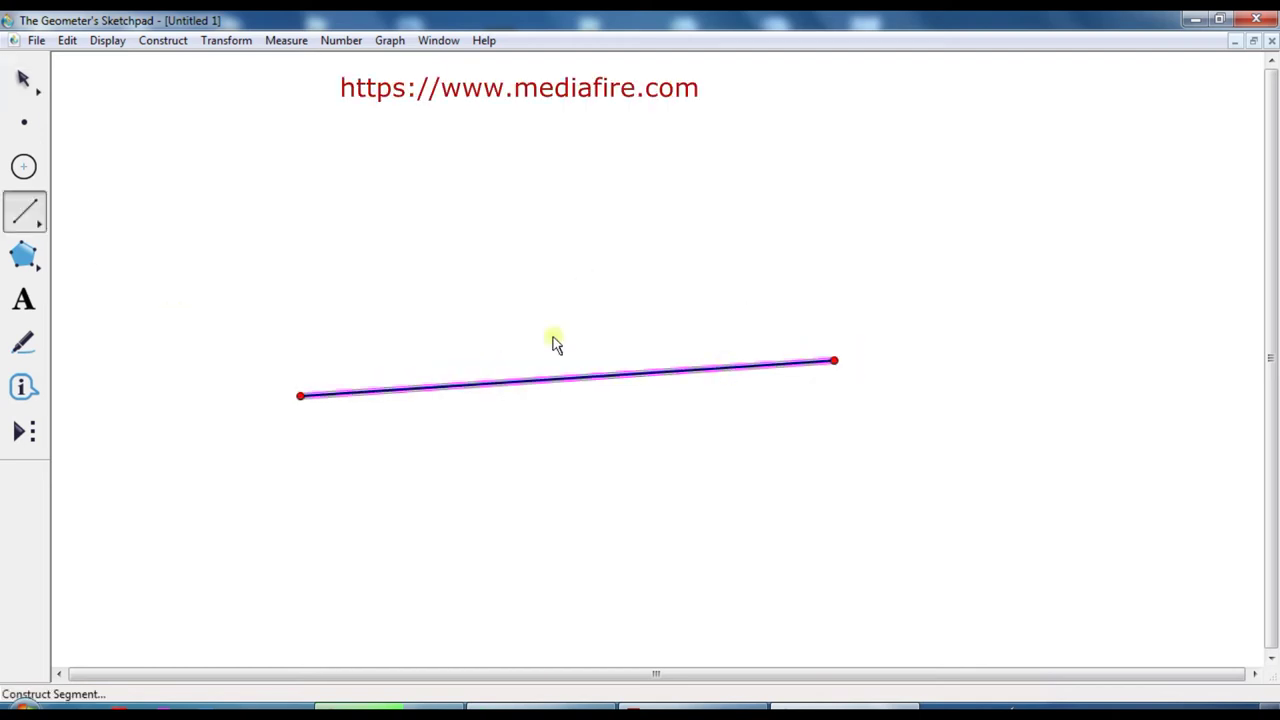
pyautogui.click(24, 78)
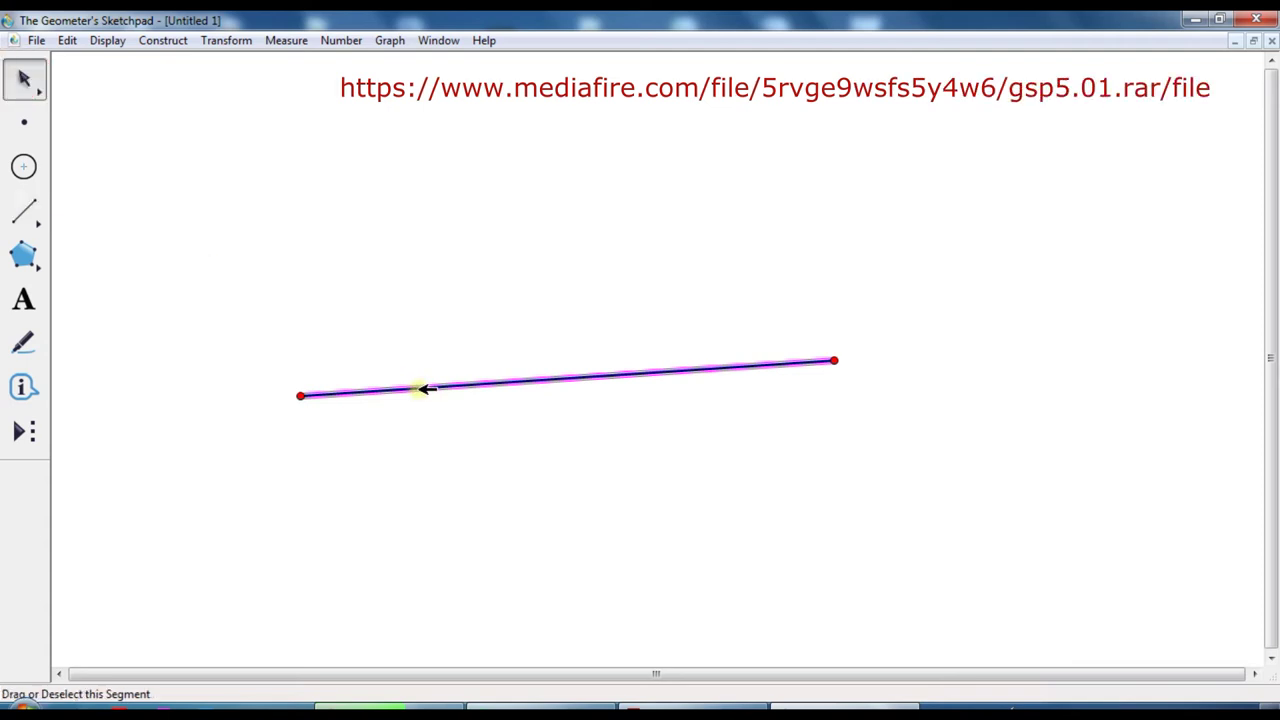
# - Construct the midpoint of the selected segment and clear the selection
pyautogui.click(423, 387)
pyautogui.click(430, 387)
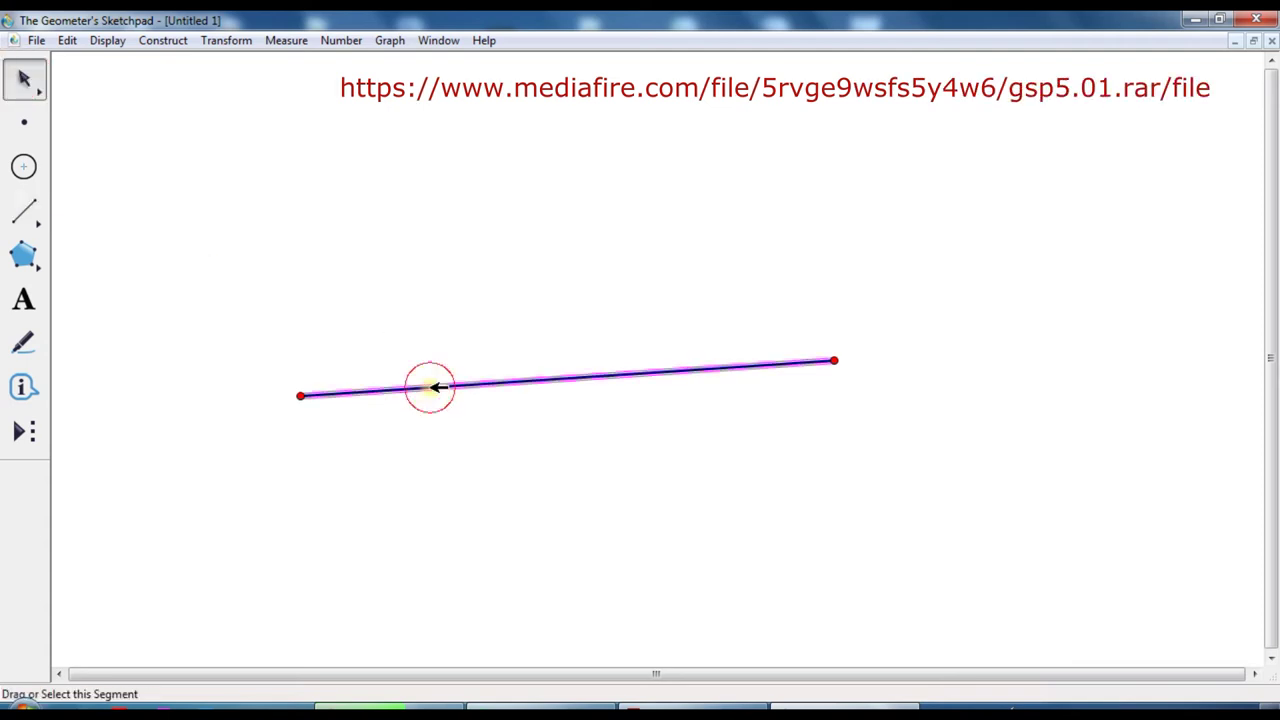
pyautogui.click(165, 43)
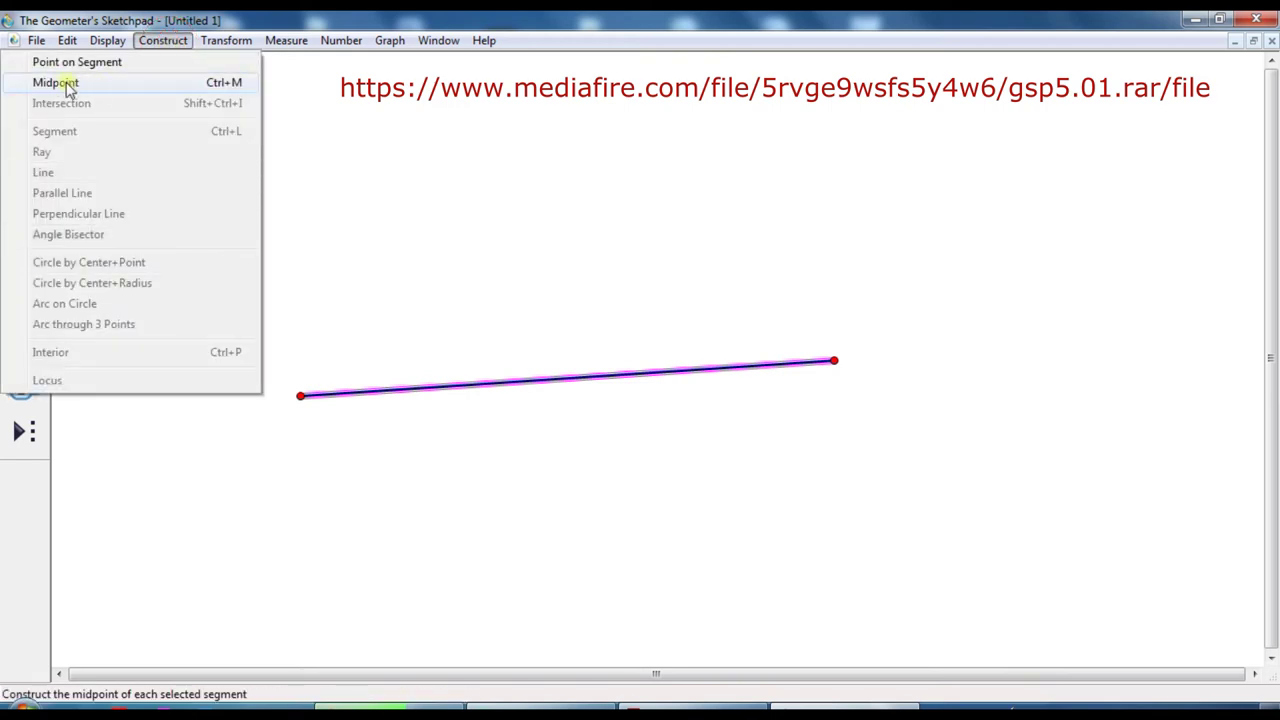
pyautogui.click(56, 83)
pyautogui.click(481, 426)
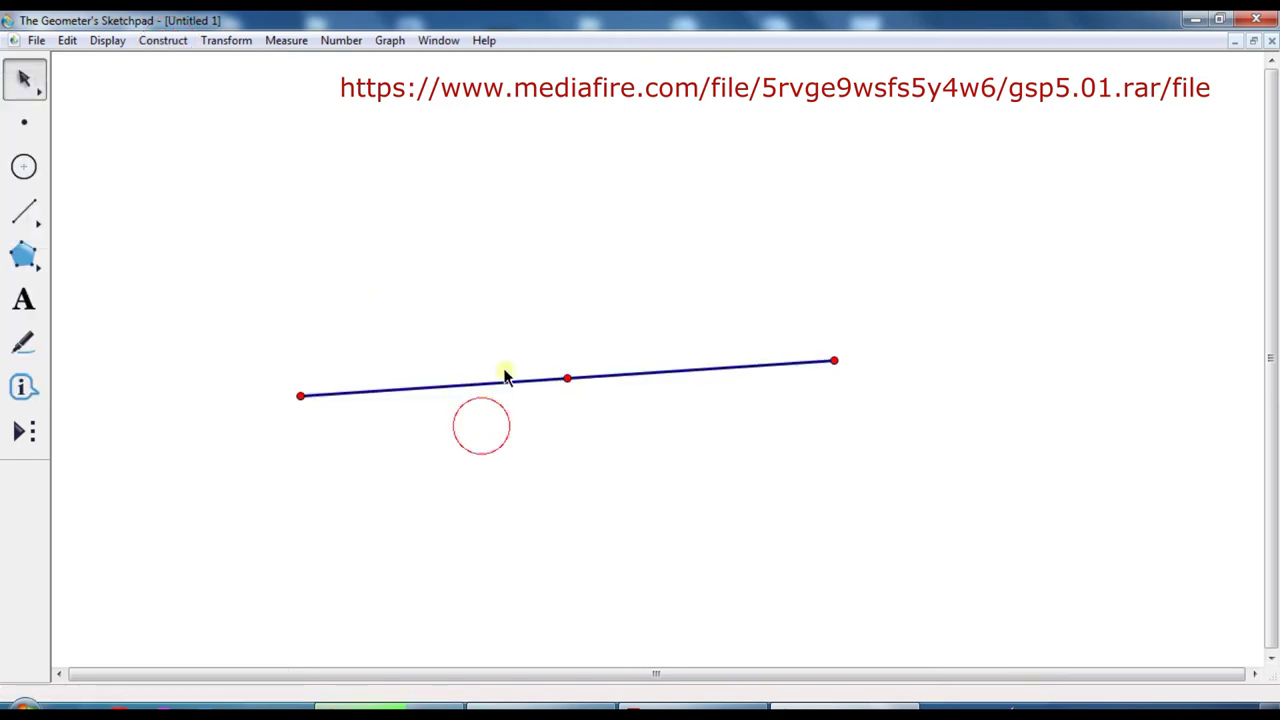
# - Show the labels of the segment's left endpoint, right endpoint and midpoint, in that order, and leave nothing selected
pyautogui.rightClick(300, 396)
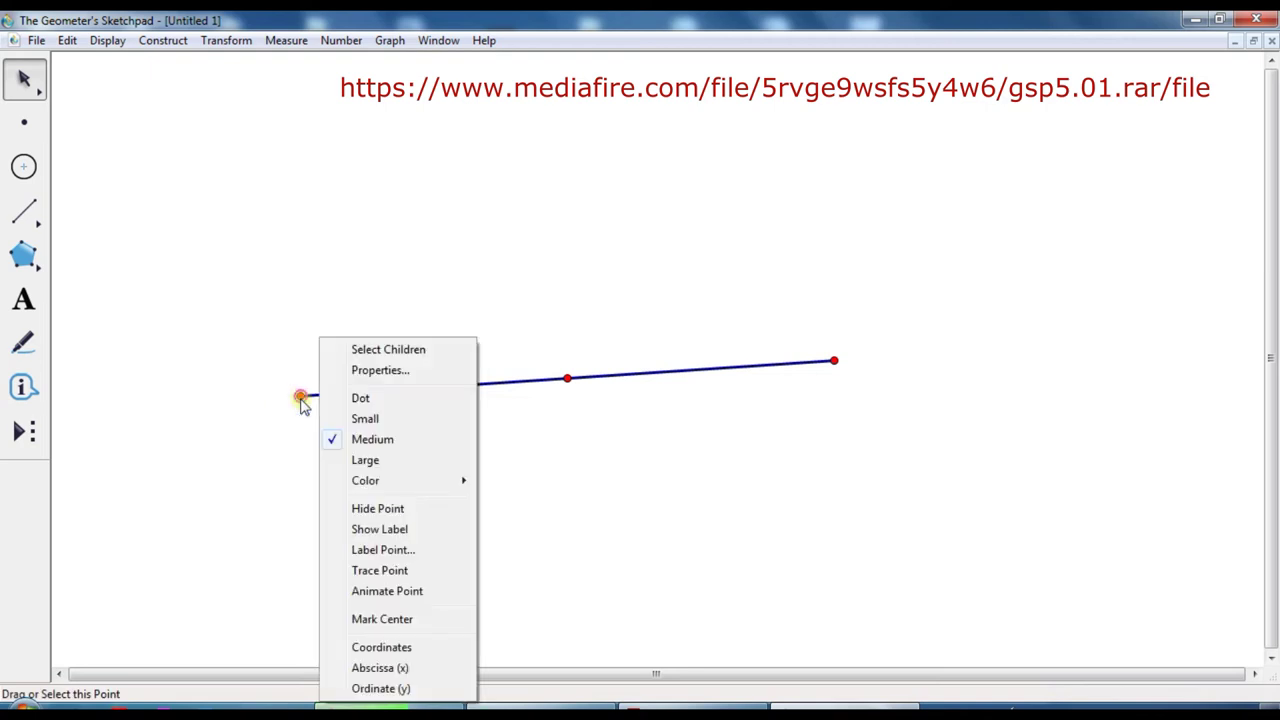
pyautogui.click(393, 529)
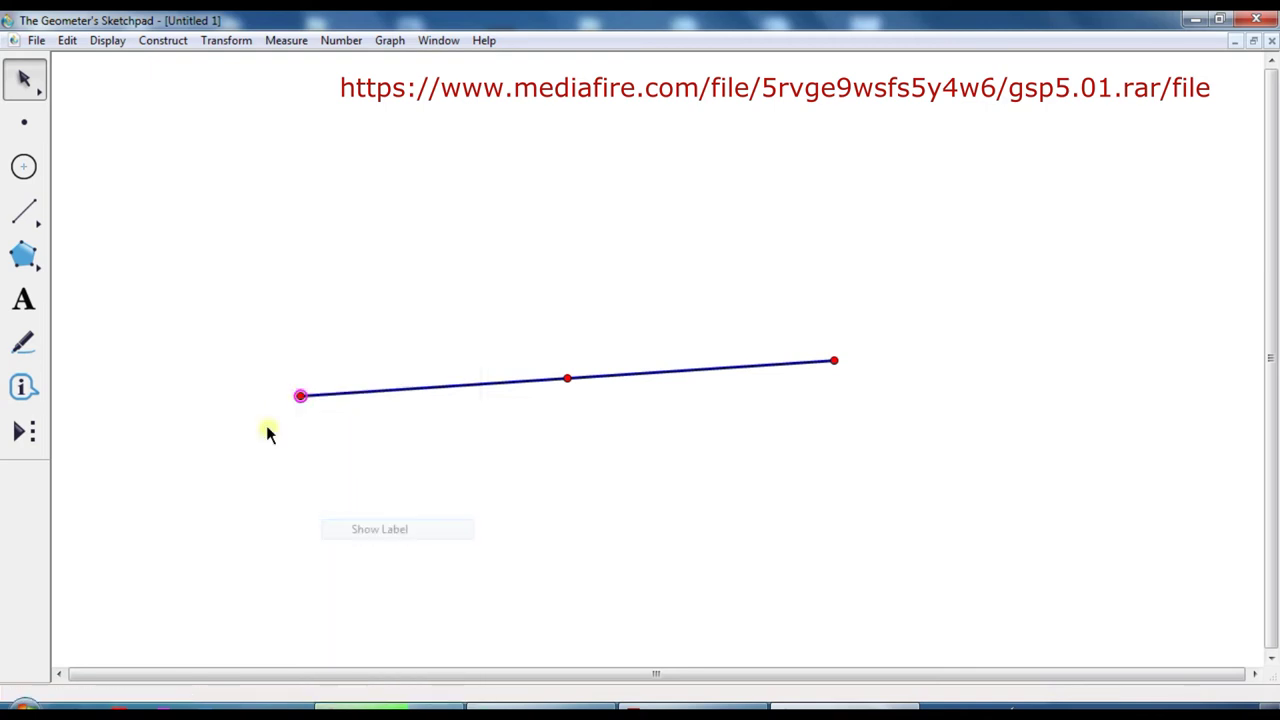
pyautogui.rightClick(833, 361)
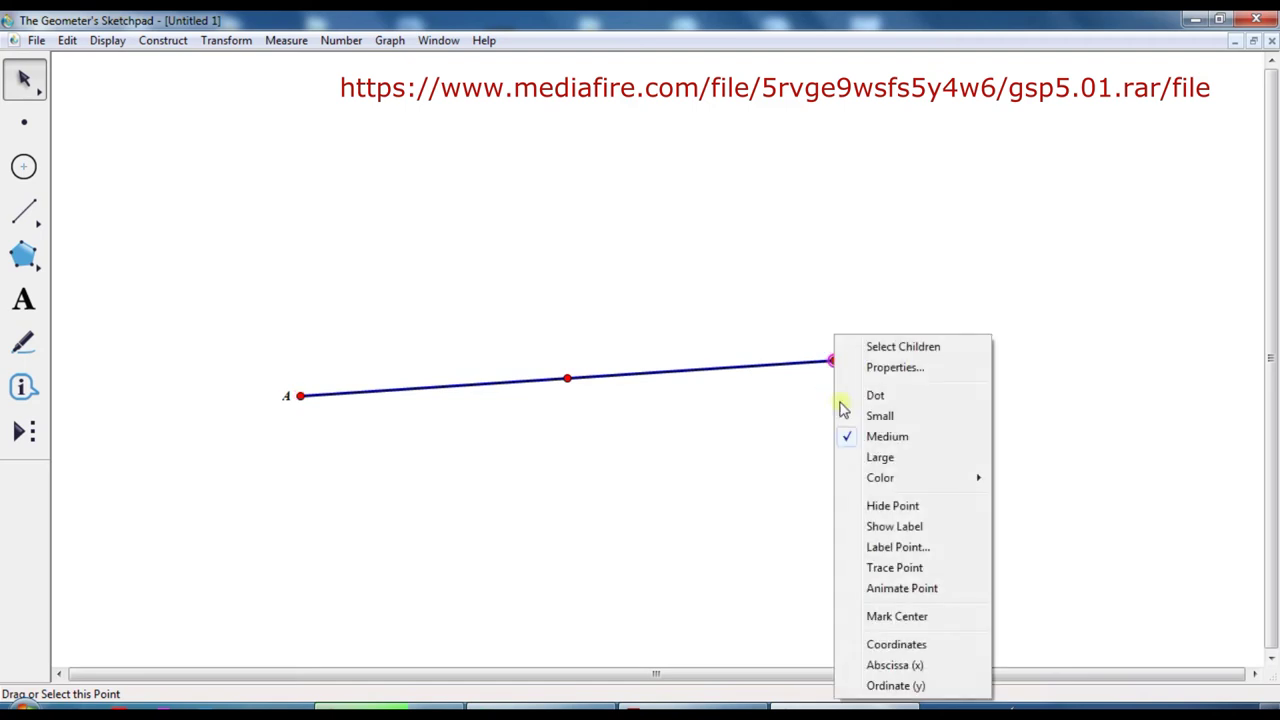
pyautogui.click(918, 530)
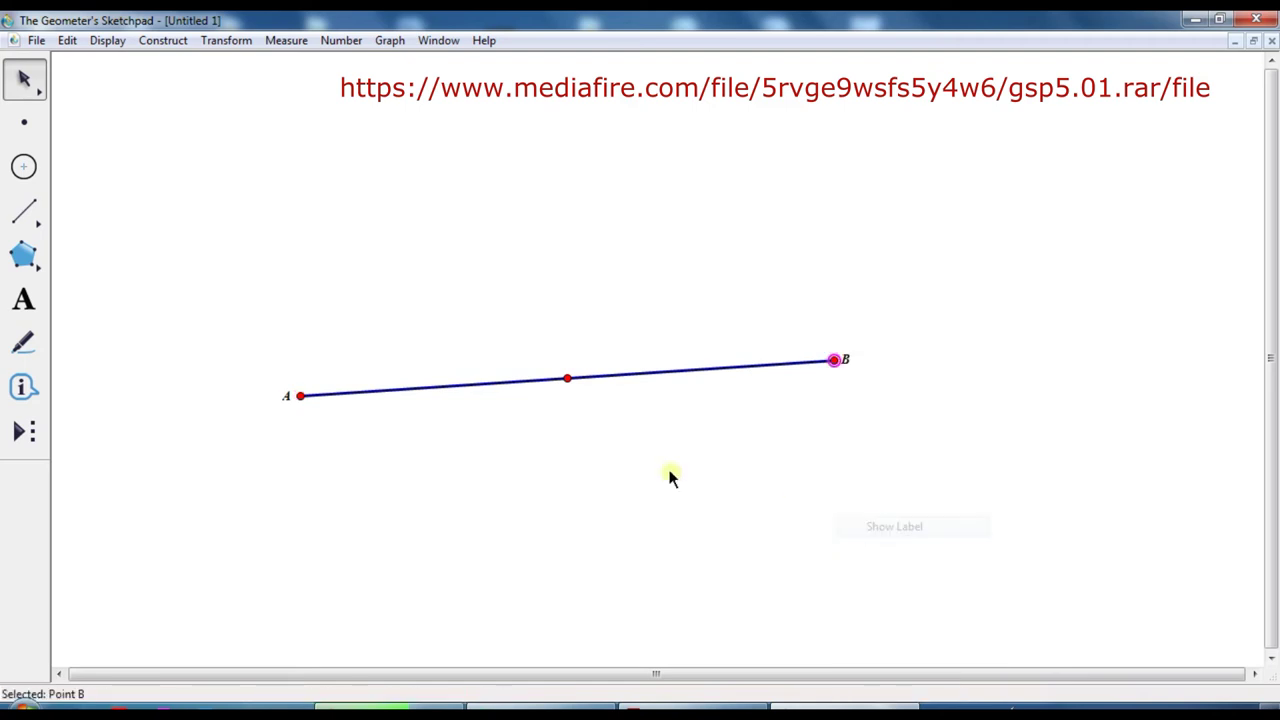
pyautogui.rightClick(566, 378)
pyautogui.click(674, 537)
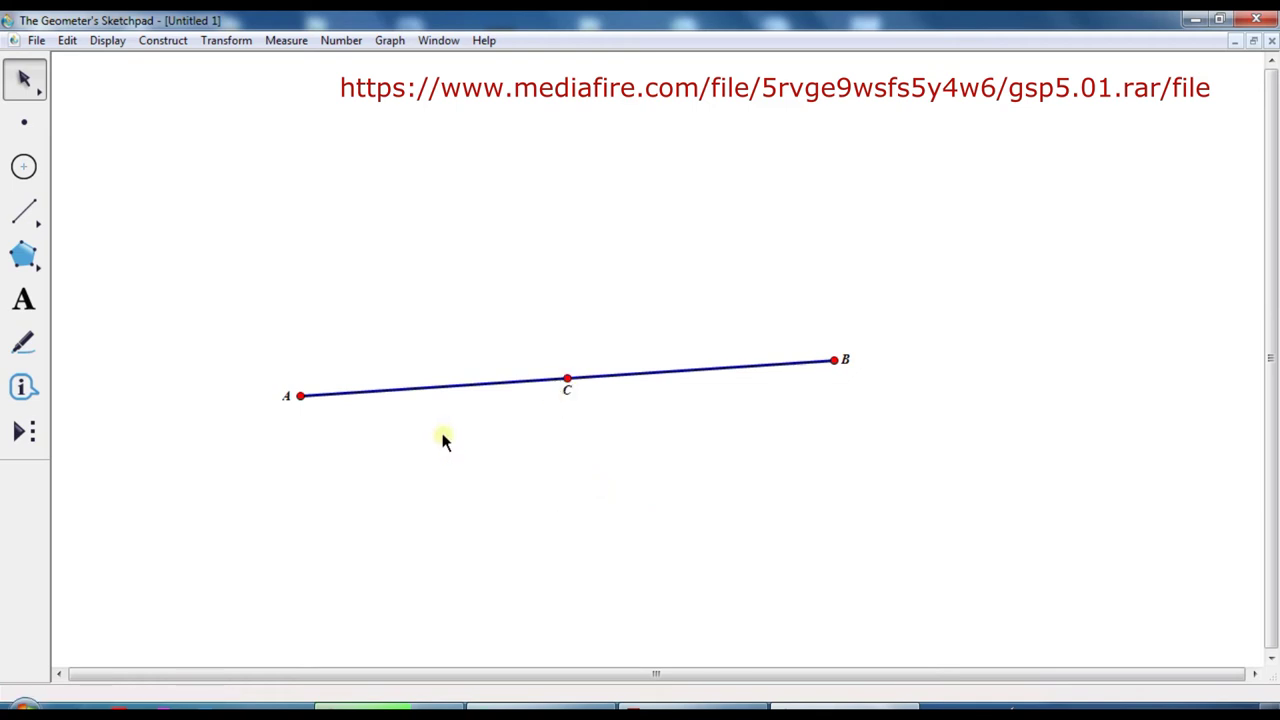
pyautogui.click(566, 399)
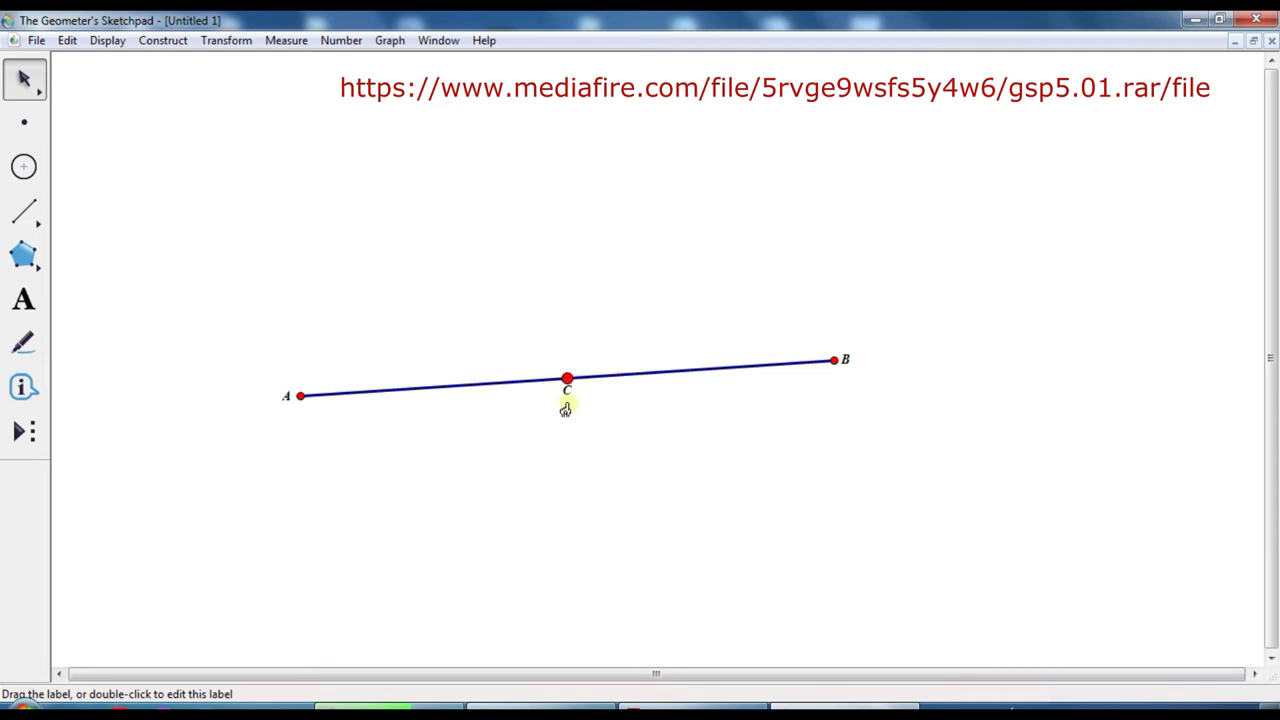
pyautogui.click(530, 407)
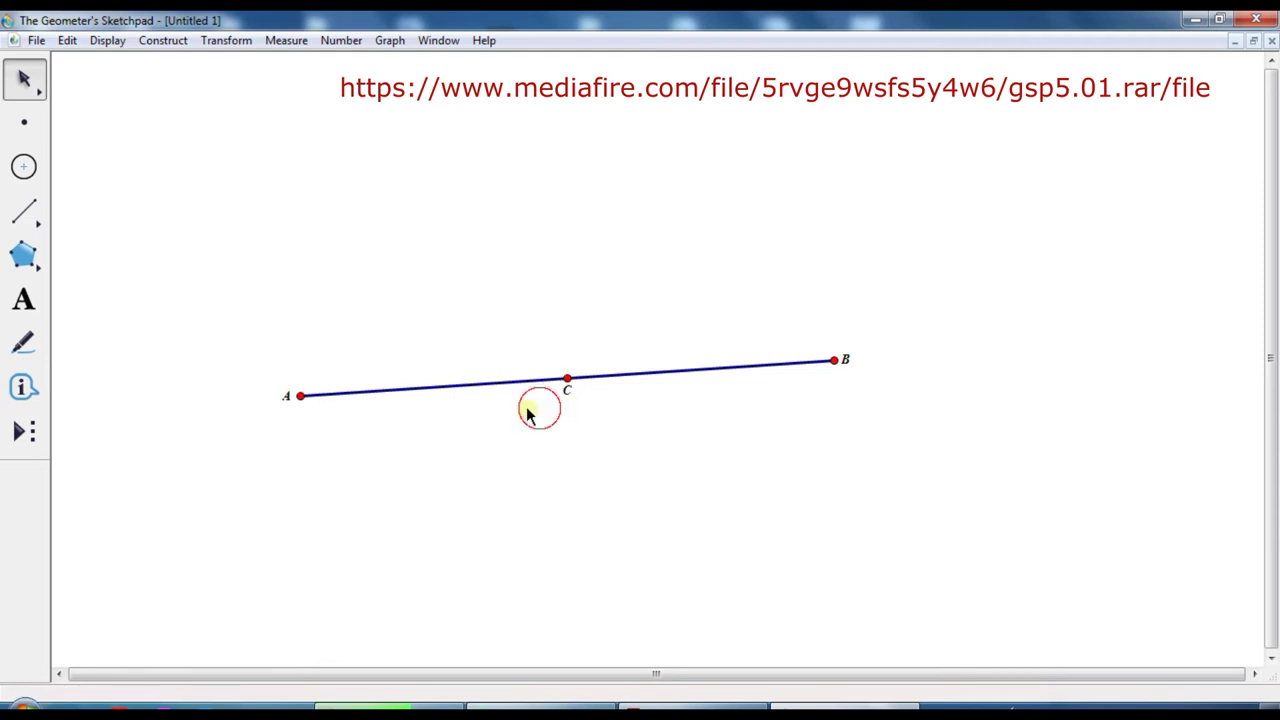
# - Construct a point on the segment between A and midpoint C, about a third of the way from A
pyautogui.click(24, 121)
pyautogui.click(456, 391)
pyautogui.moveTo(456, 391); pyautogui.dragTo(394, 391)
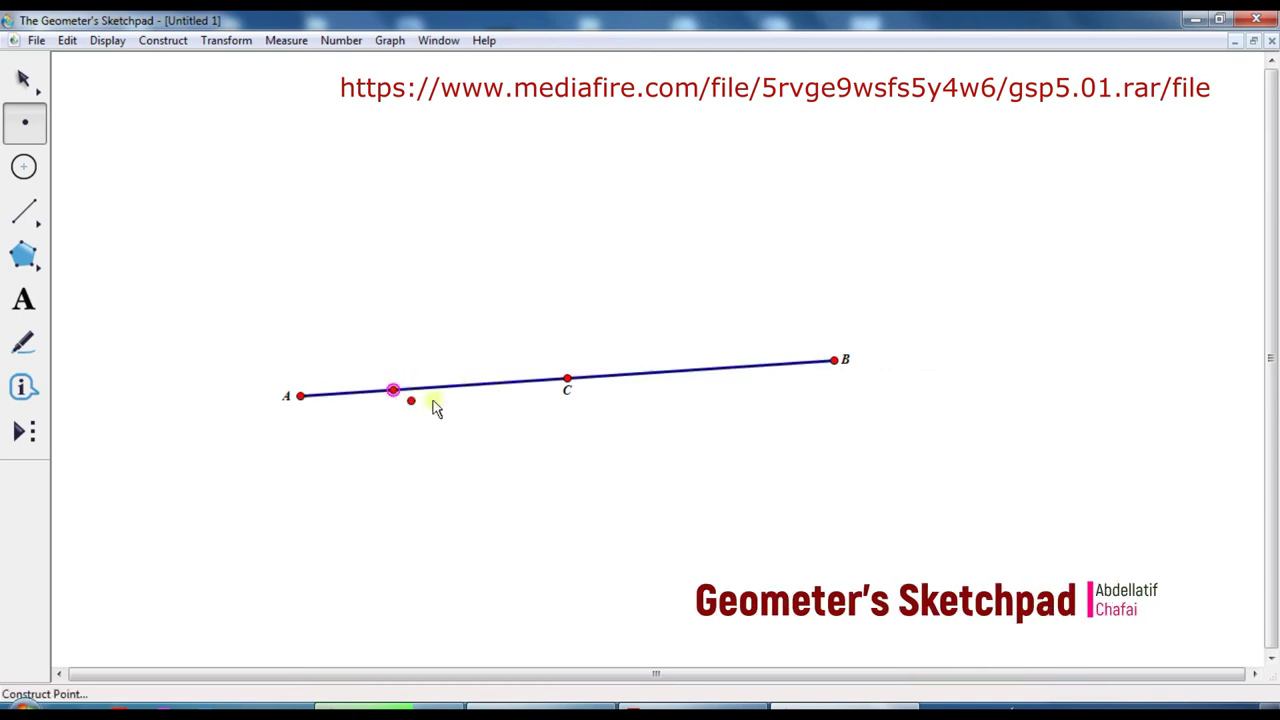